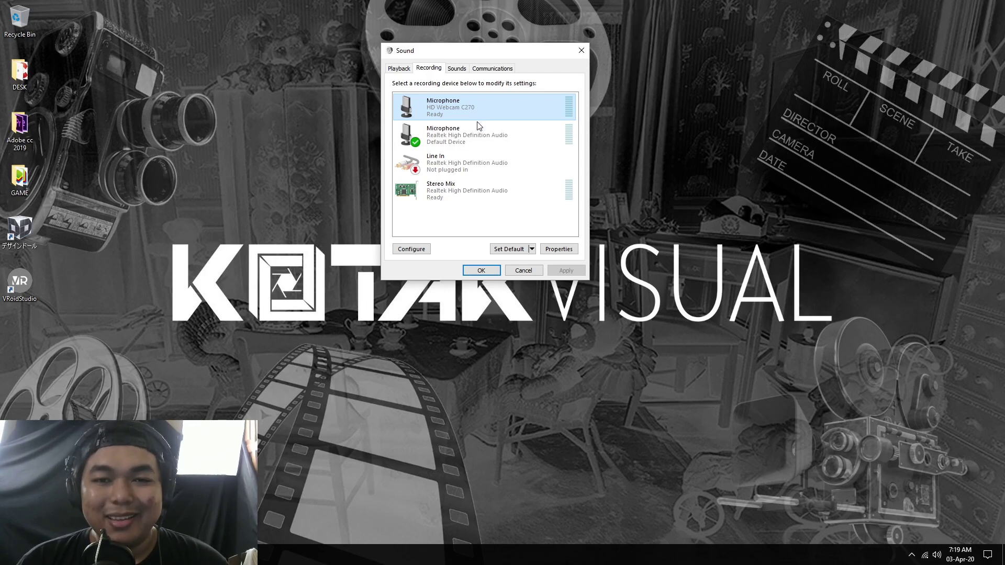
- Open the level settings of the Realtek High Definition Audio microphone and set its volume to 100
{"action": "left_click", "coordinate": [477, 130]}
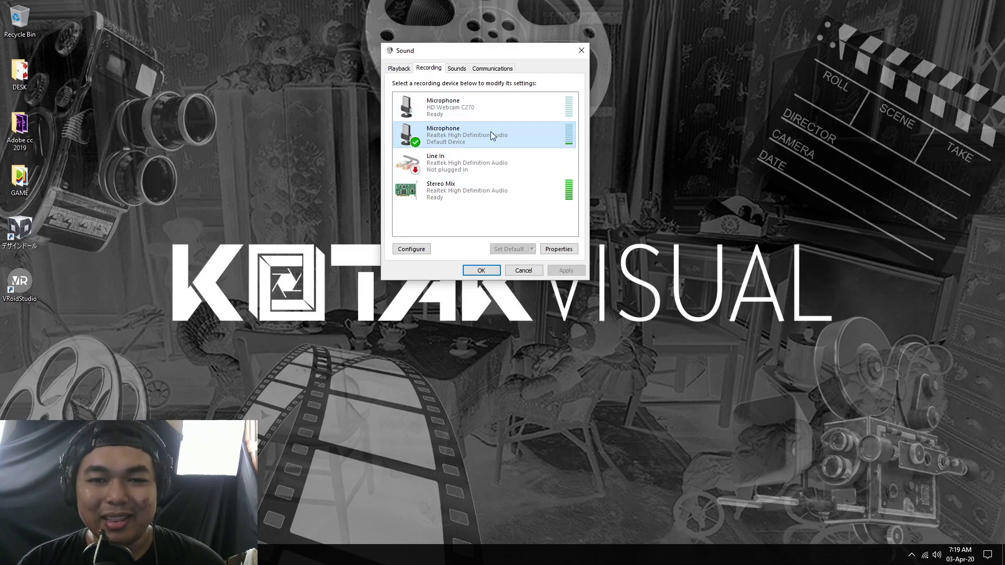
{"action": "double_click", "coordinate": [491, 133]}
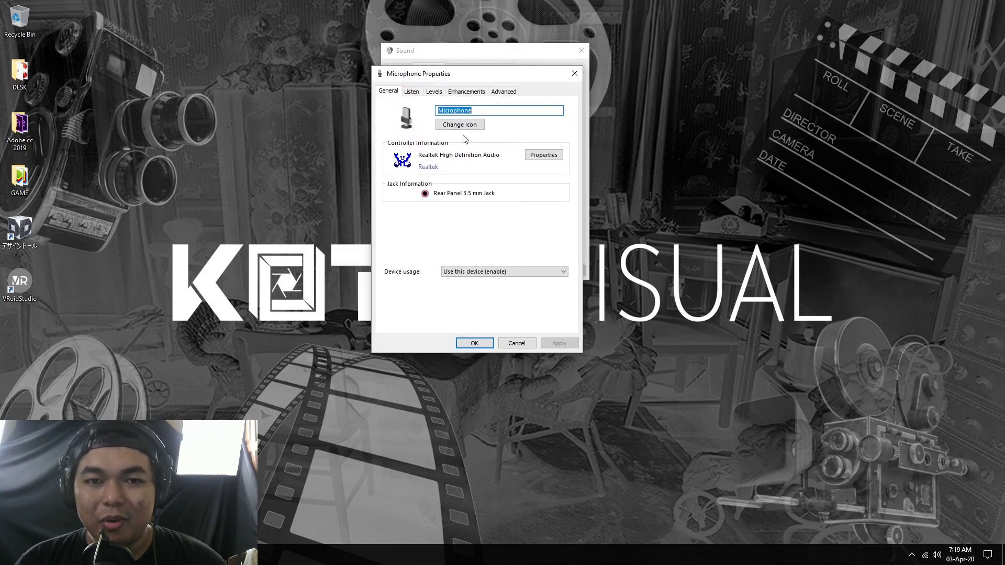
{"action": "mouse_move", "coordinate": [425, 77]}
{"action": "left_mouse_down"}
{"action": "mouse_move", "coordinate": [446, 46]}
{"action": "mouse_move", "coordinate": [434, 68]}
{"action": "left_mouse_up"}
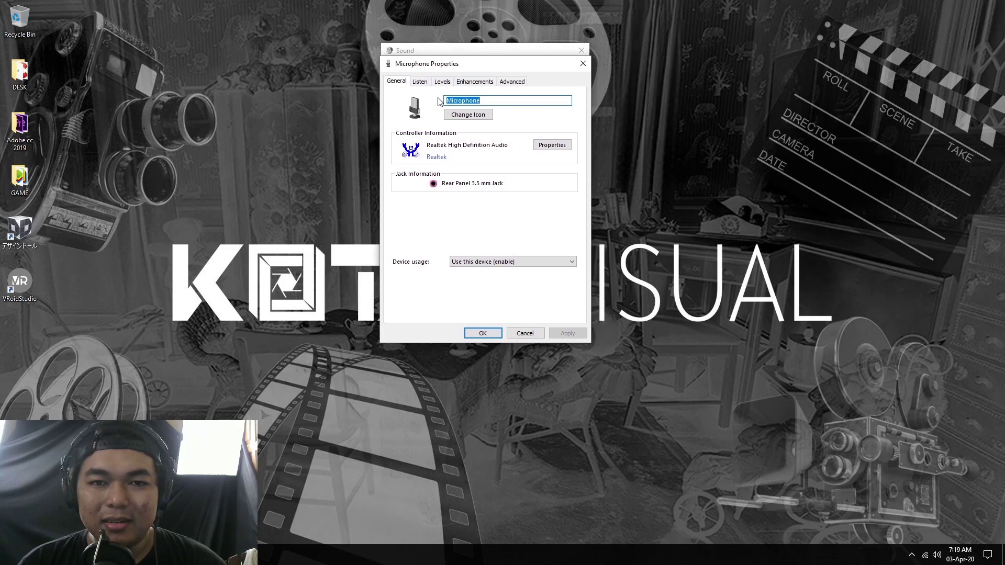
{"action": "left_click", "coordinate": [440, 83]}
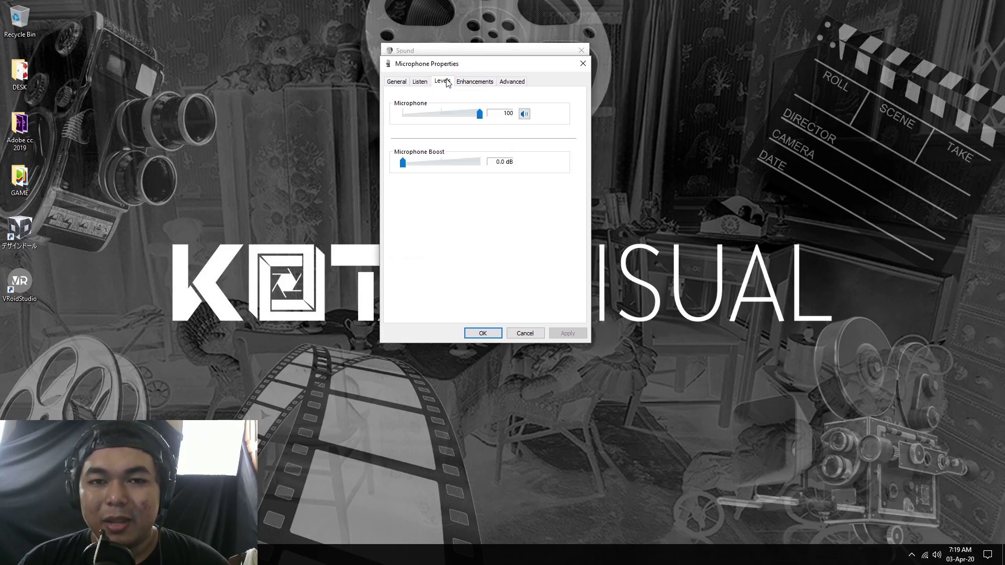
{"action": "left_click_drag", "start_coordinate": [479, 114], "coordinate": [500, 122]}
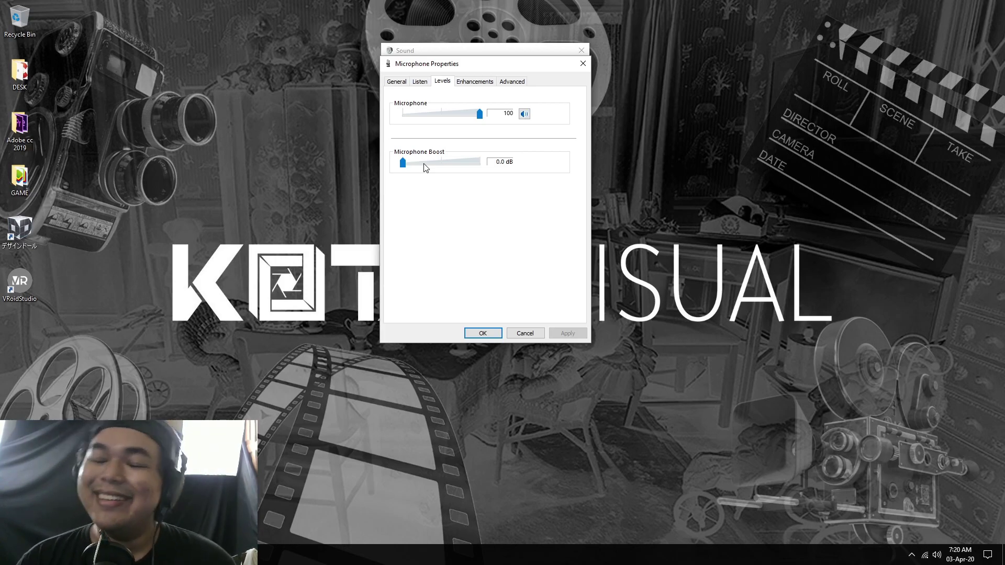
- Try a Microphone Boost of +30.0 dB and return it to 0.0 dB
{"action": "left_click_drag", "start_coordinate": [425, 167], "coordinate": [467, 171]}
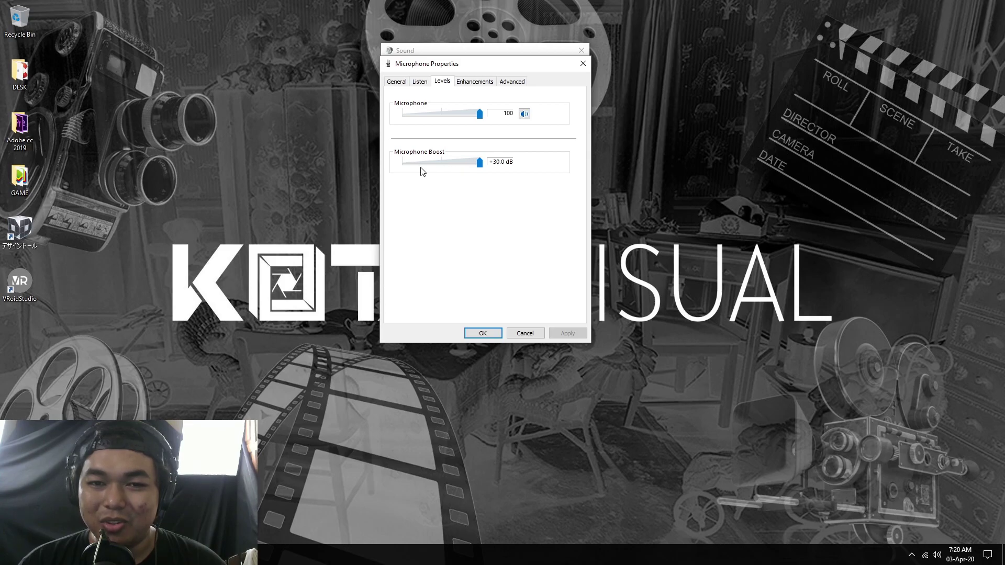
{"action": "left_click_drag", "start_coordinate": [417, 168], "coordinate": [387, 168]}
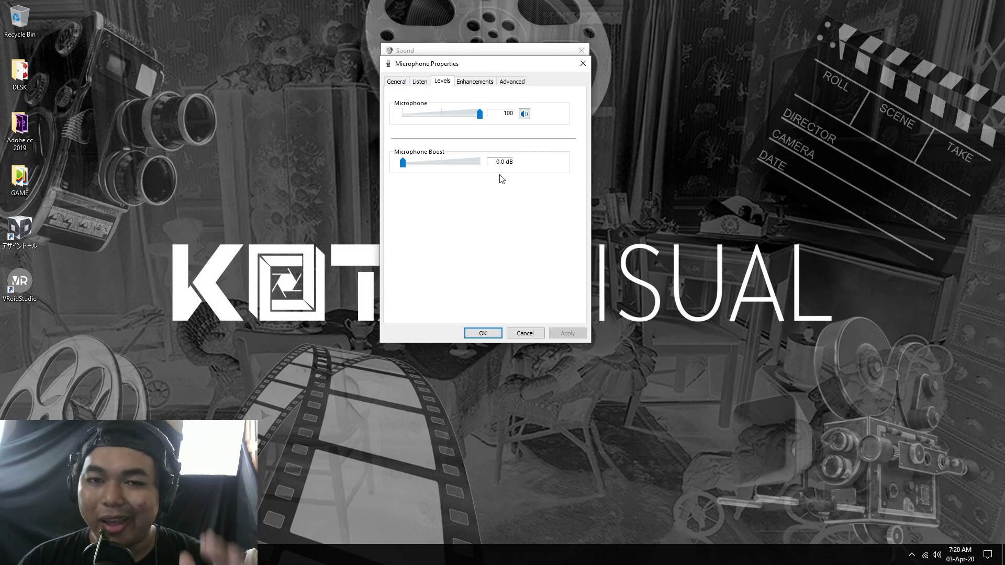
{"action": "left_click_drag", "start_coordinate": [512, 67], "coordinate": [515, 61]}
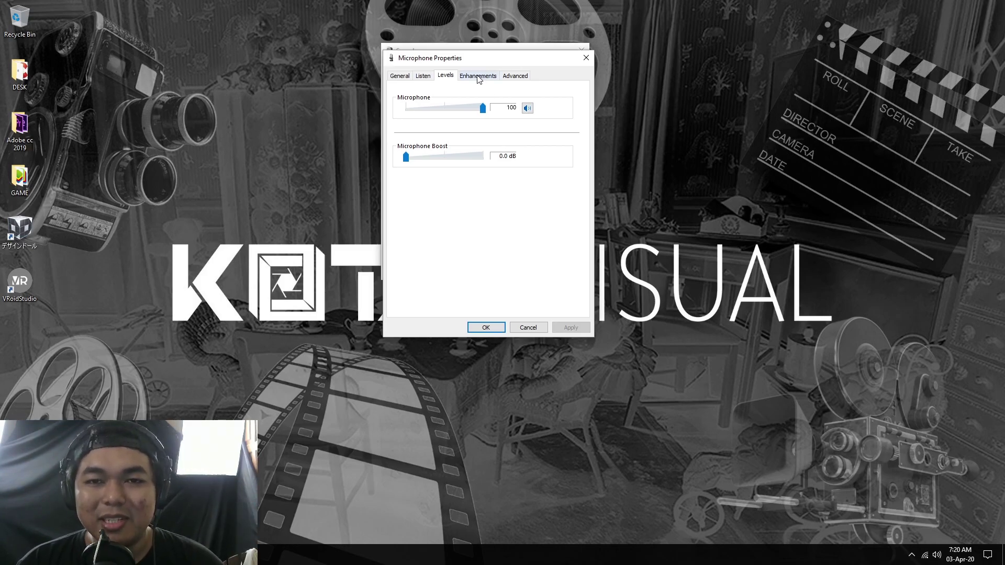
- Examine the microphone's sound enhancement options for noise suppression and acoustic echo cancellation
{"action": "left_click", "coordinate": [479, 76]}
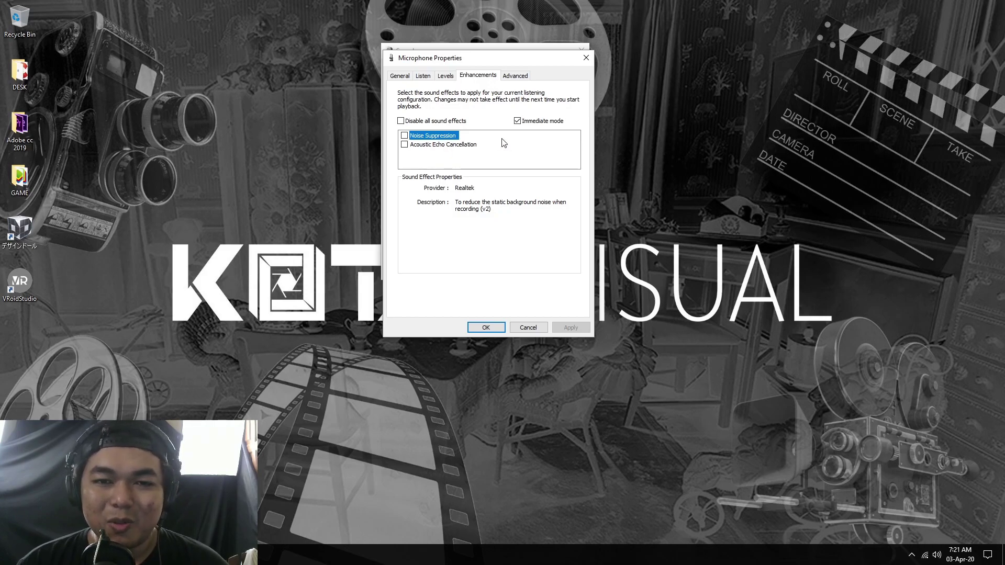
{"action": "left_click", "coordinate": [488, 157]}
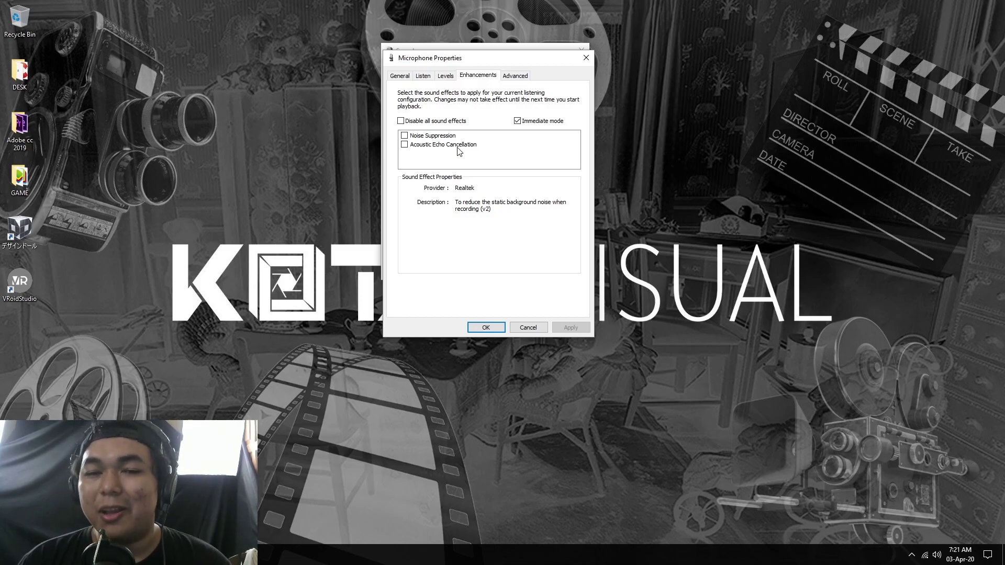
{"action": "mouse_move", "coordinate": [525, 62]}
{"action": "left_mouse_down"}
{"action": "mouse_move", "coordinate": [513, 57]}
{"action": "mouse_move", "coordinate": [525, 54]}
{"action": "left_mouse_up"}
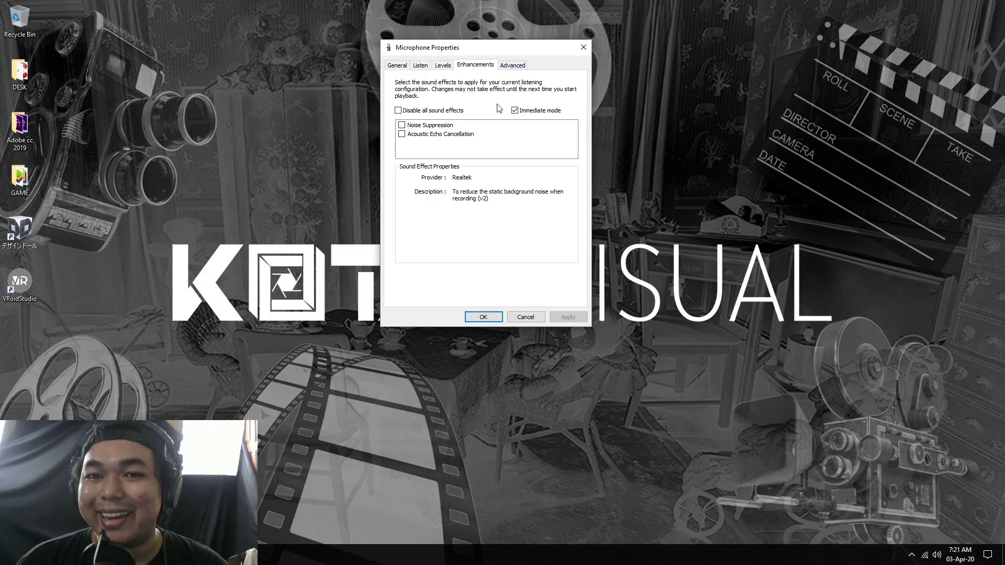
- Examine the sample rates and bit depths offered as the microphone's default format in shared mode
{"action": "left_click", "coordinate": [520, 65]}
{"action": "left_click", "coordinate": [535, 109]}
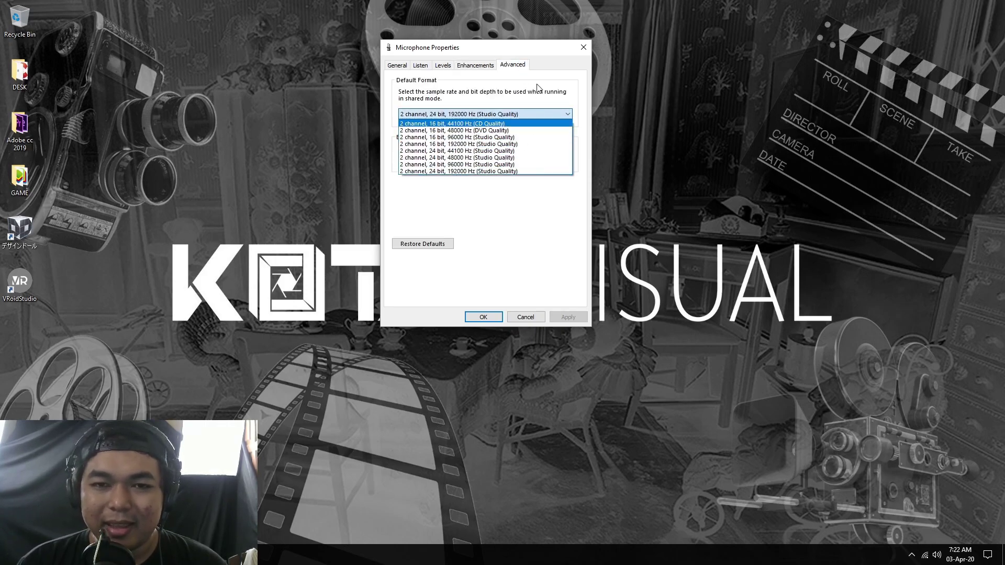
{"action": "left_click", "coordinate": [541, 54]}
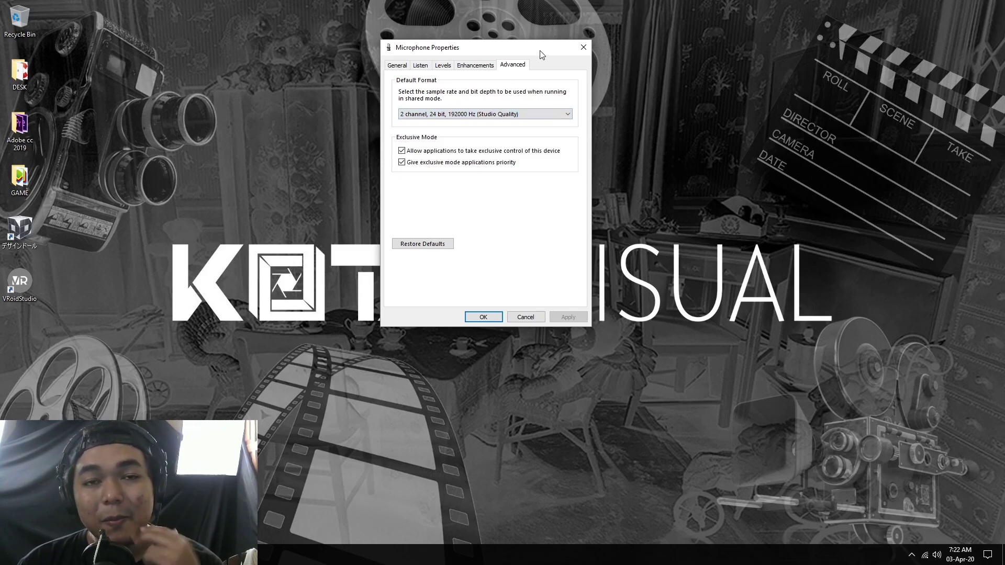
{"action": "left_click", "coordinate": [545, 111]}
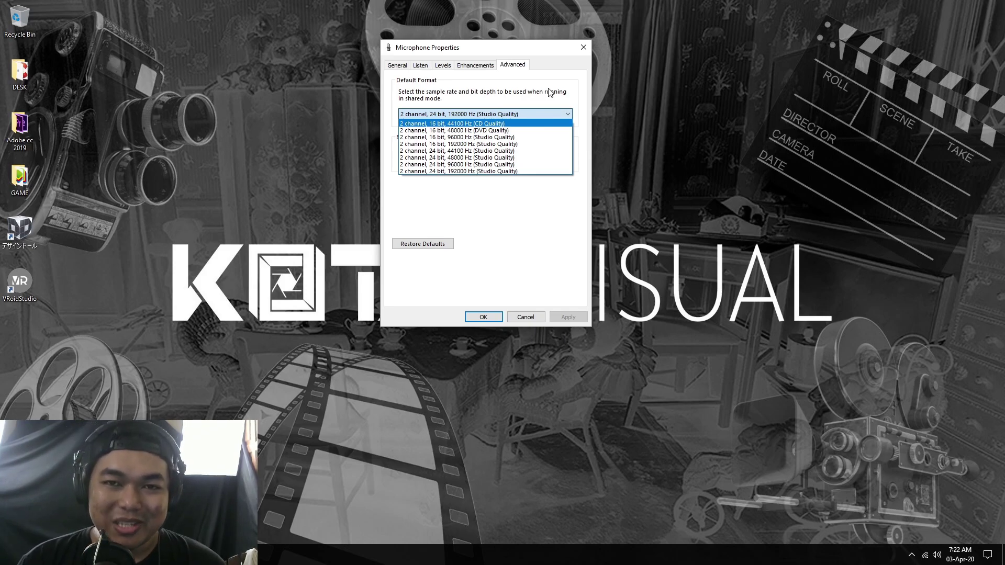
{"action": "left_click", "coordinate": [556, 53]}
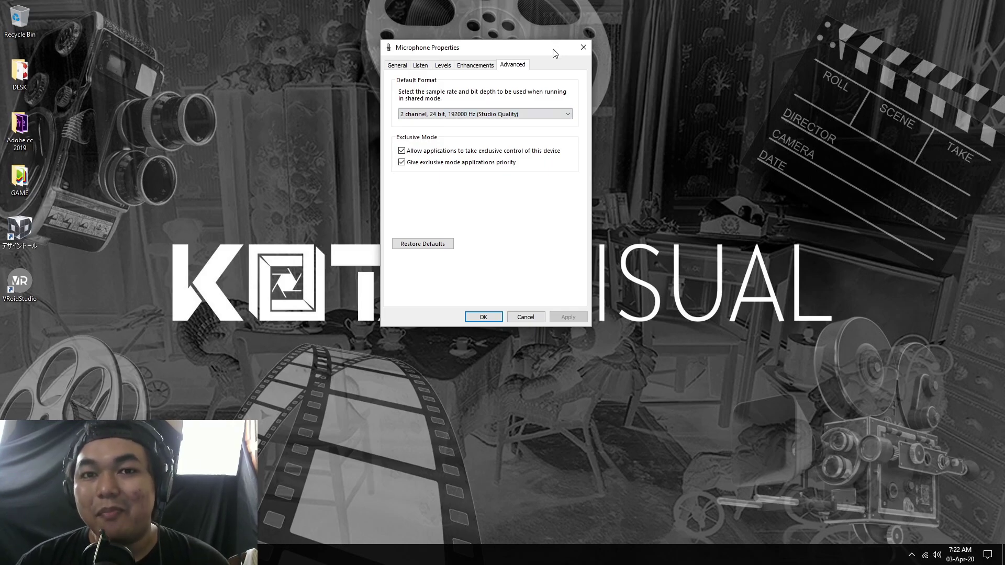
{"action": "left_click", "coordinate": [514, 112]}
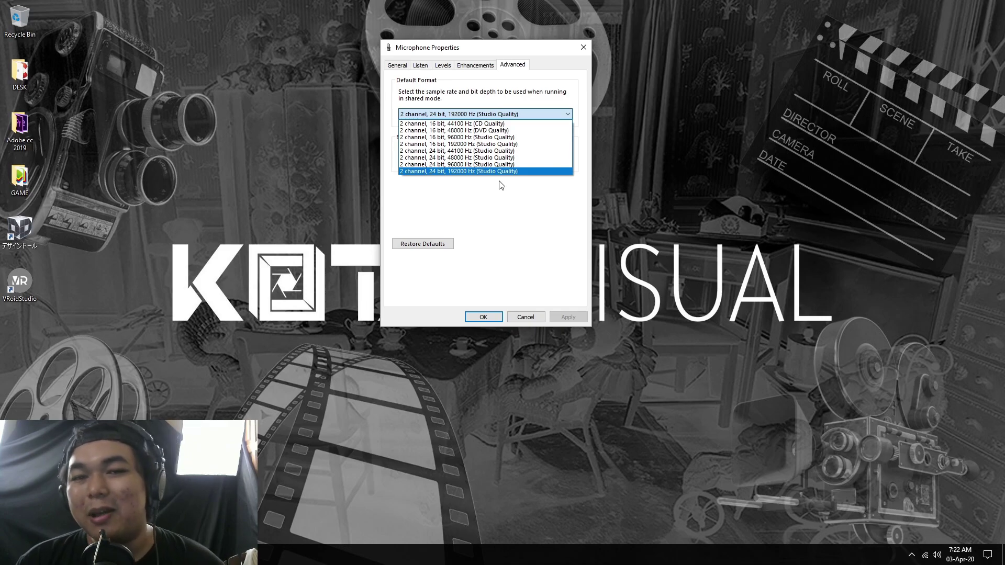
{"action": "left_click", "coordinate": [556, 226]}
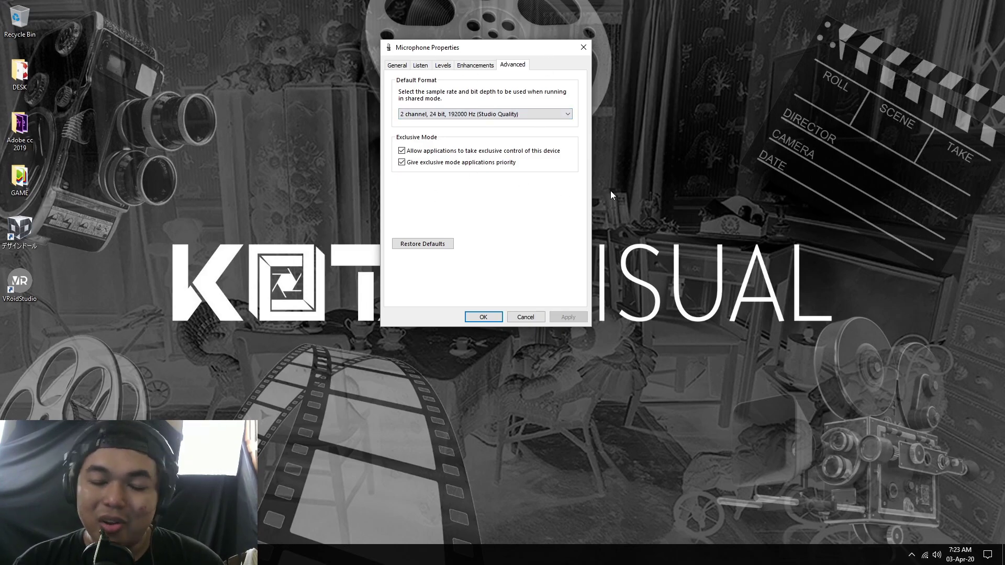
{"action": "left_click", "coordinate": [517, 115]}
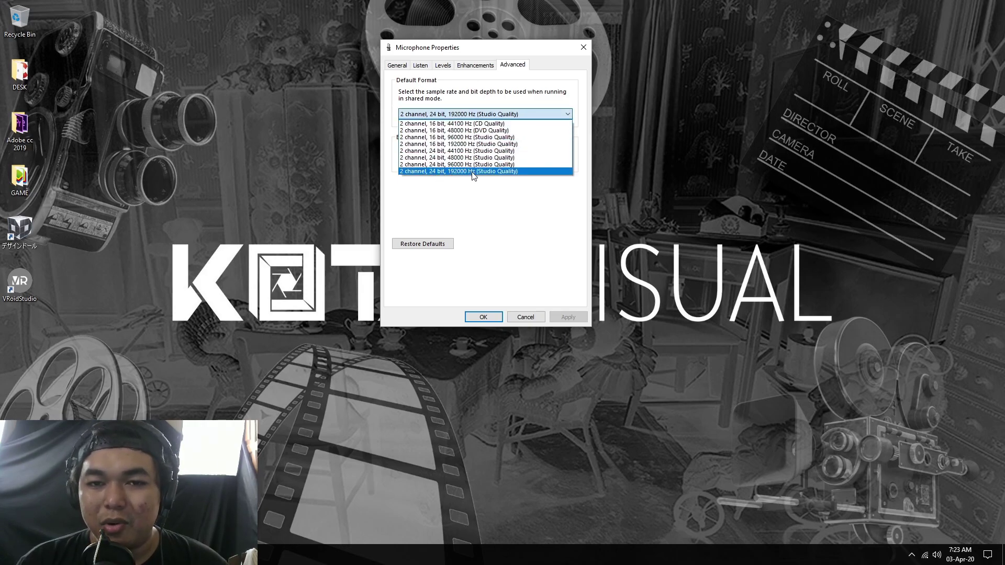
{"action": "left_click", "coordinate": [537, 221]}
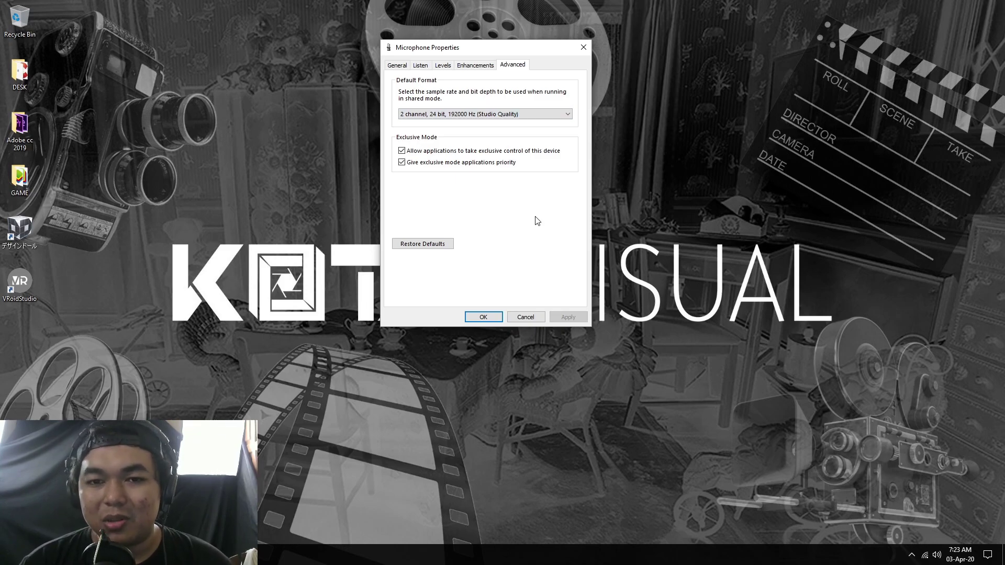
- Close the microphone properties and the Sound dialog
{"action": "left_click_drag", "start_coordinate": [546, 48], "coordinate": [516, 59]}
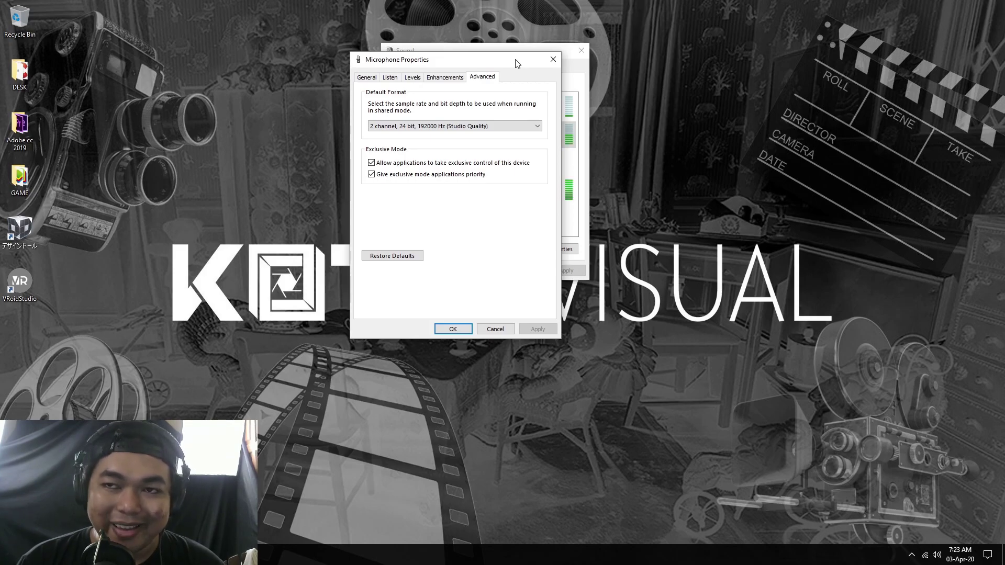
{"action": "left_click_drag", "start_coordinate": [516, 63], "coordinate": [560, 53]}
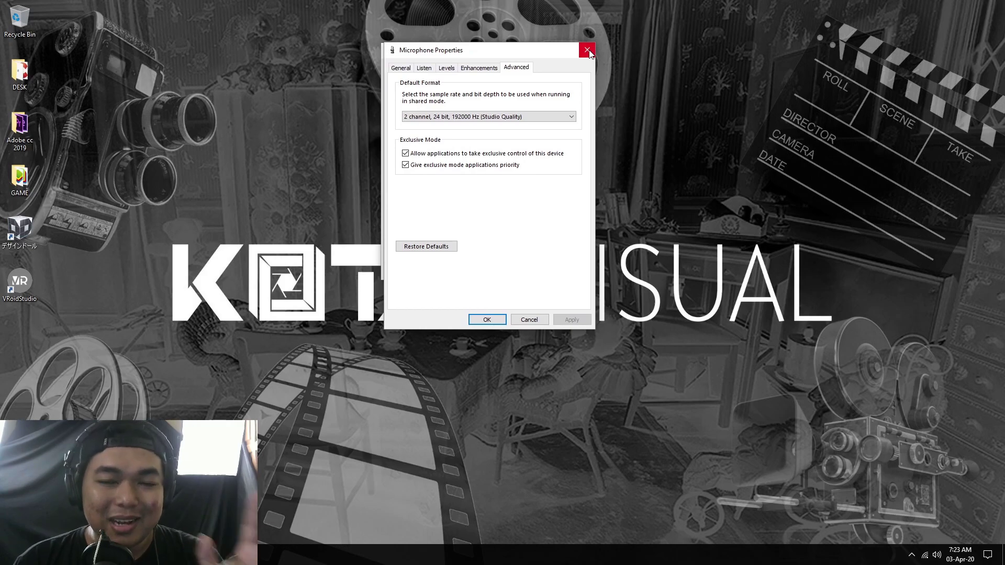
{"action": "left_click", "coordinate": [587, 51]}
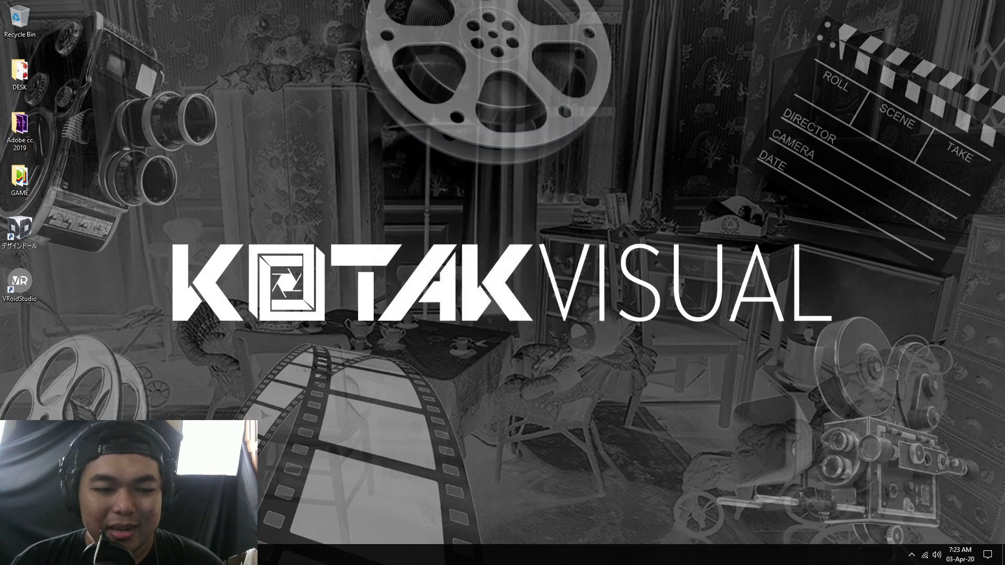
- Switch to OBS and open the output settings for streaming and recording
{"action": "key", "text": "alt+Tab"}
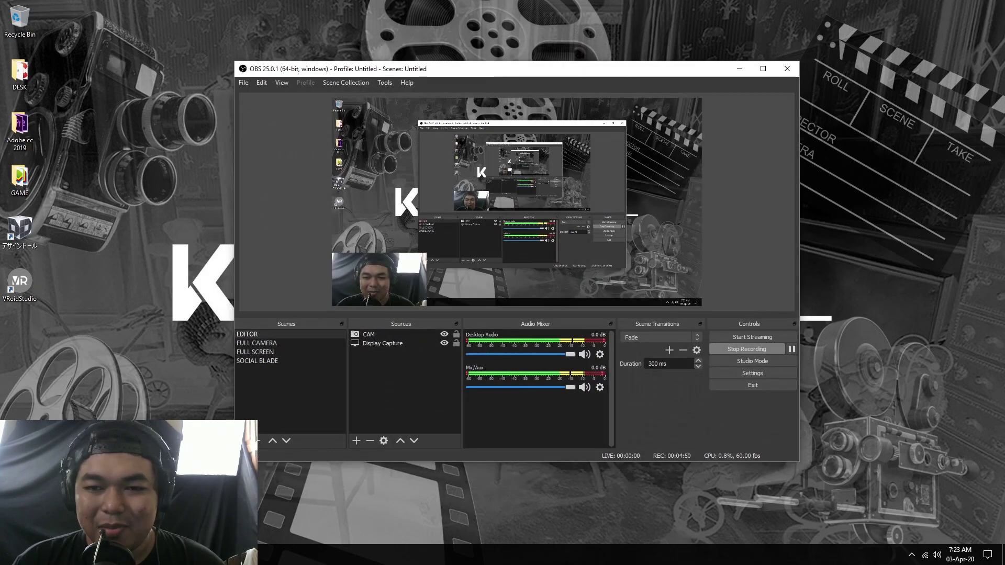
{"action": "left_click", "coordinate": [745, 372]}
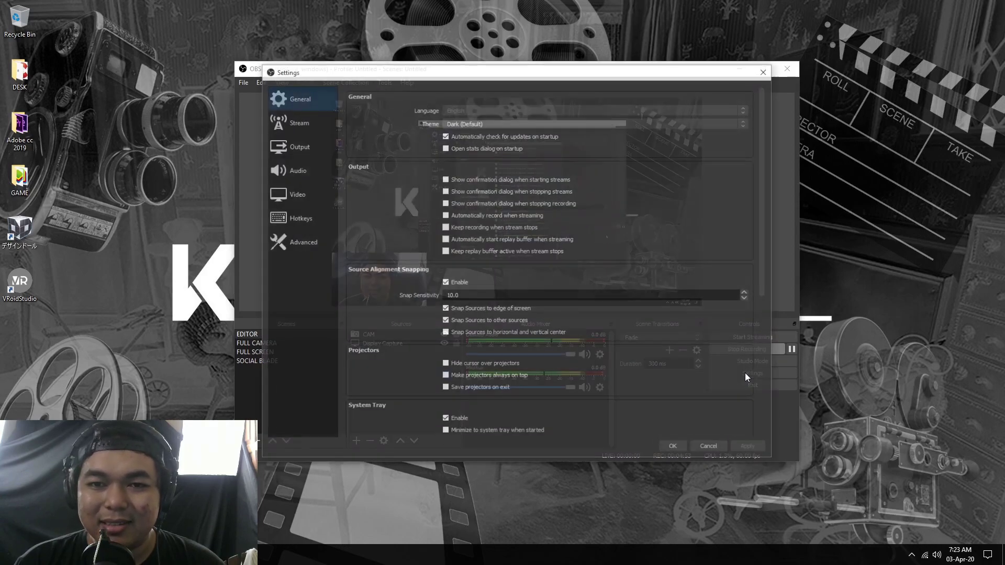
{"action": "left_click_drag", "start_coordinate": [585, 74], "coordinate": [588, 51]}
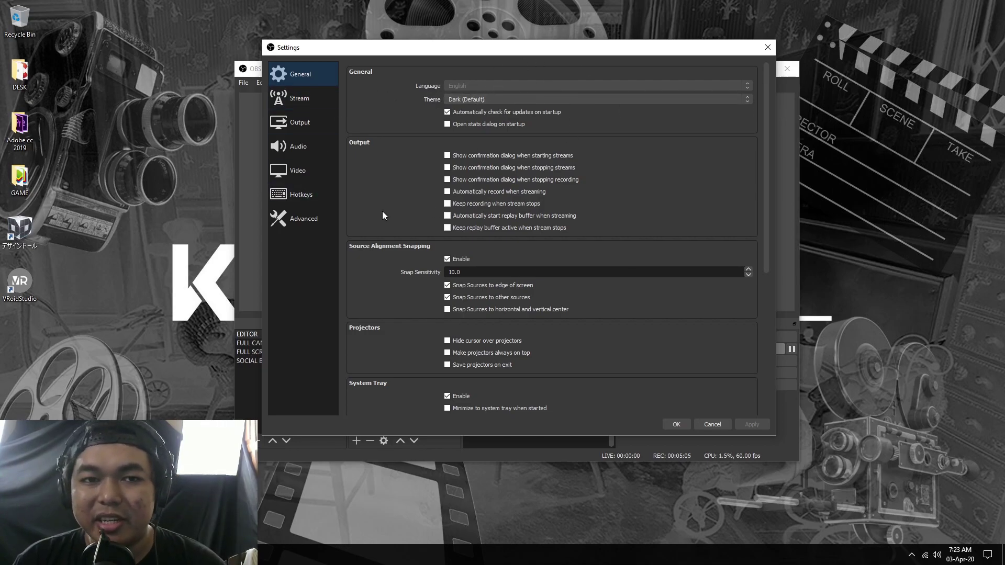
{"action": "left_click", "coordinate": [296, 119]}
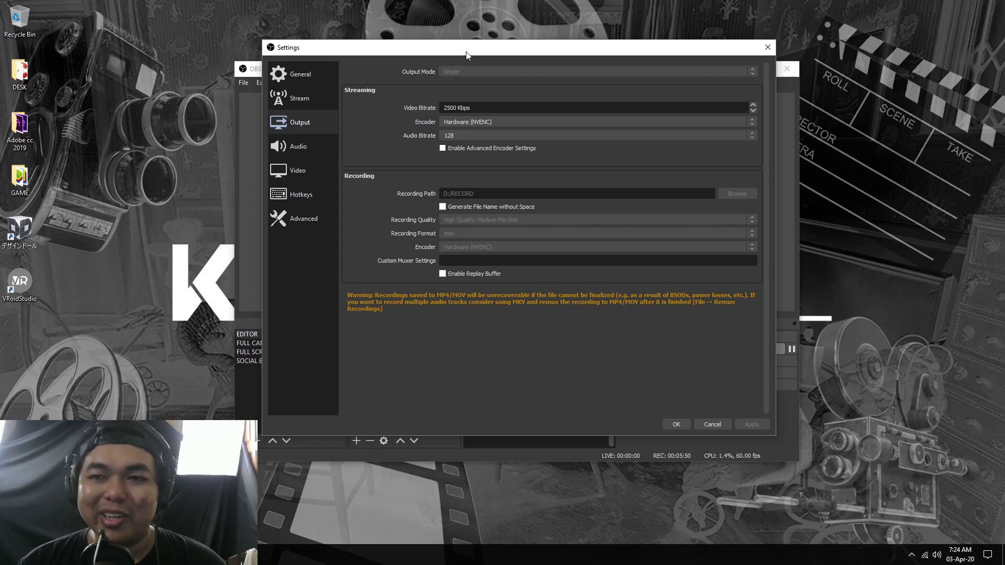
{"action": "left_click_drag", "start_coordinate": [467, 55], "coordinate": [454, 55]}
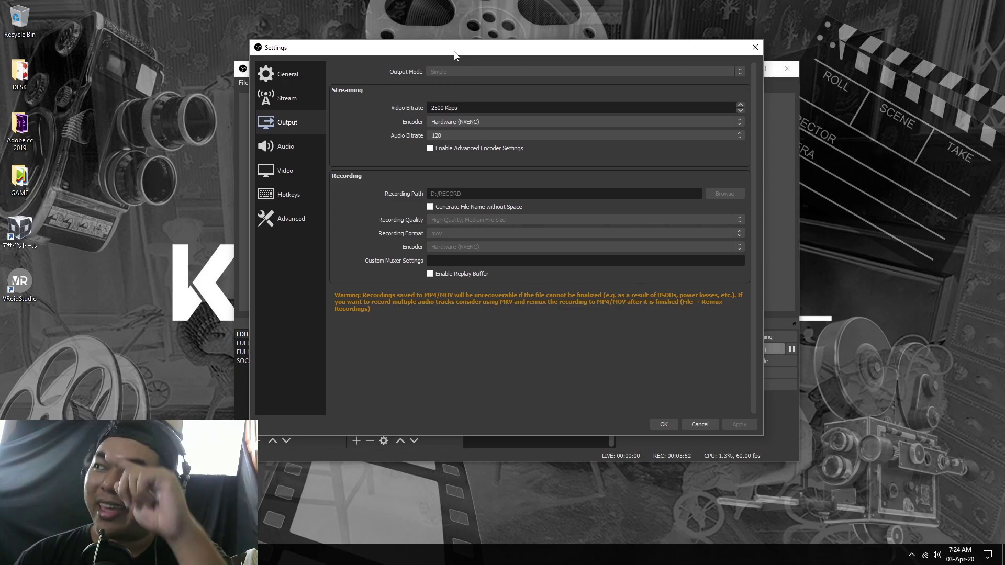
{"action": "mouse_move", "coordinate": [453, 51]}
{"action": "left_mouse_down"}
{"action": "mouse_move", "coordinate": [473, 52]}
{"action": "mouse_move", "coordinate": [467, 45]}
{"action": "left_mouse_up"}
- Examine the video bitrate setting for streaming
{"action": "left_click", "coordinate": [492, 100]}
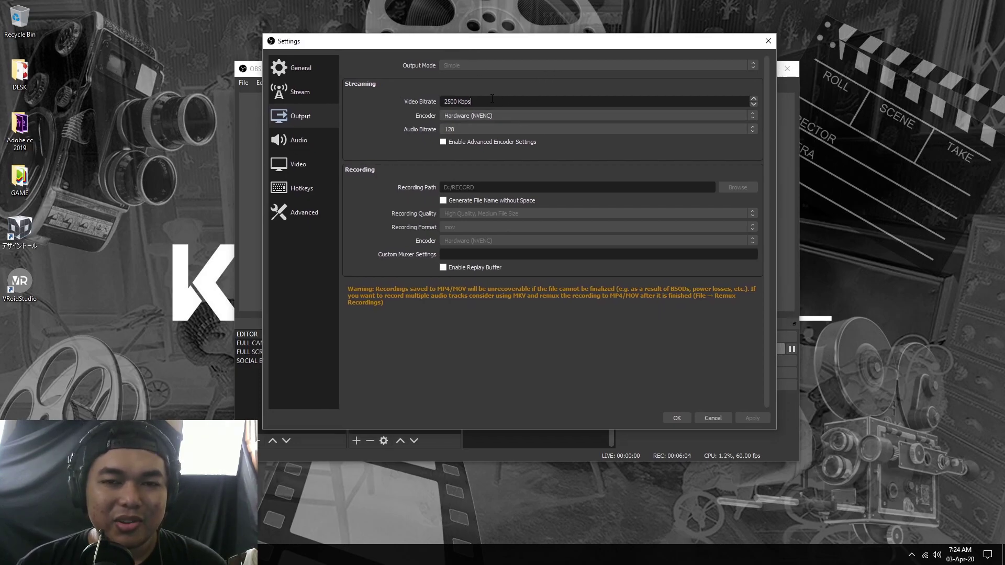
{"action": "right_click", "coordinate": [660, 3]}
{"action": "left_click", "coordinate": [657, 38]}
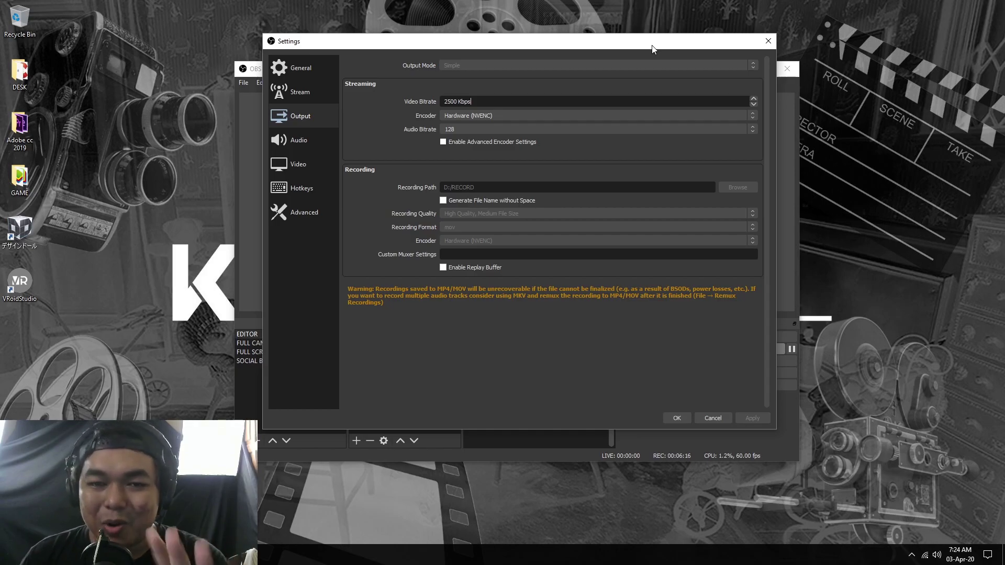
- Review the encoder choices available for streaming, leaving Hardware (NVENC) selected
{"action": "left_click", "coordinate": [487, 116]}
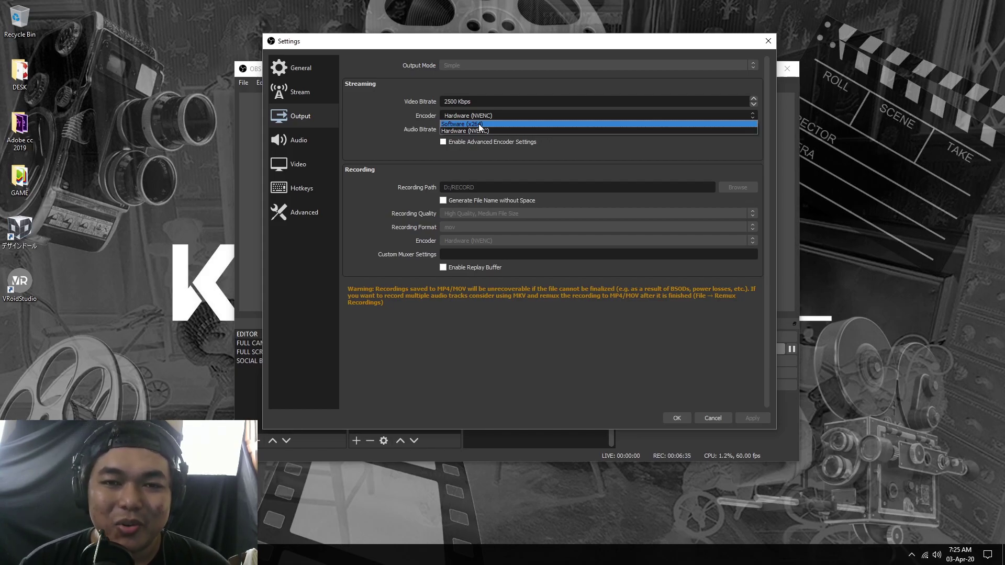
{"action": "left_click", "coordinate": [372, 125]}
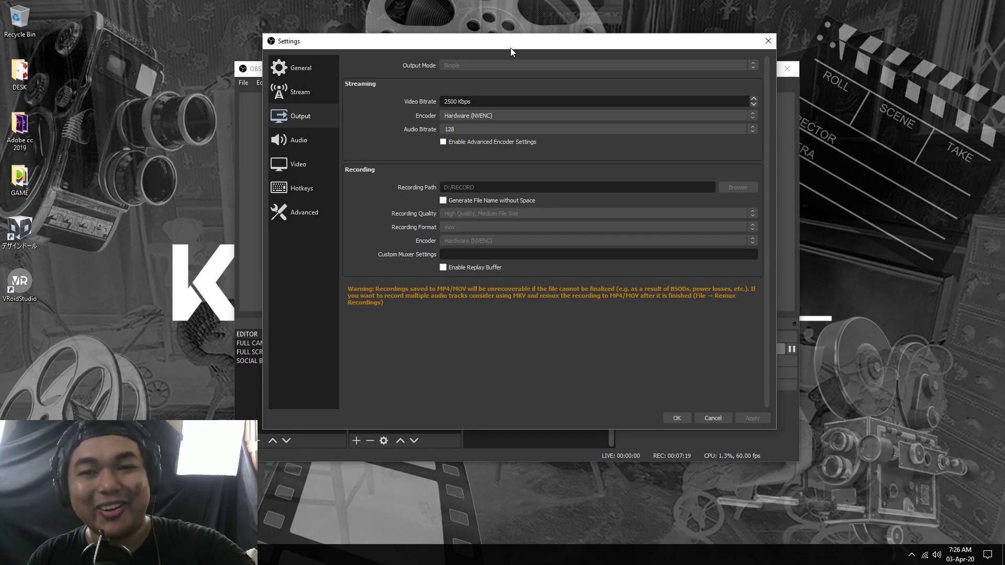
{"action": "left_click_drag", "start_coordinate": [510, 48], "coordinate": [488, 49]}
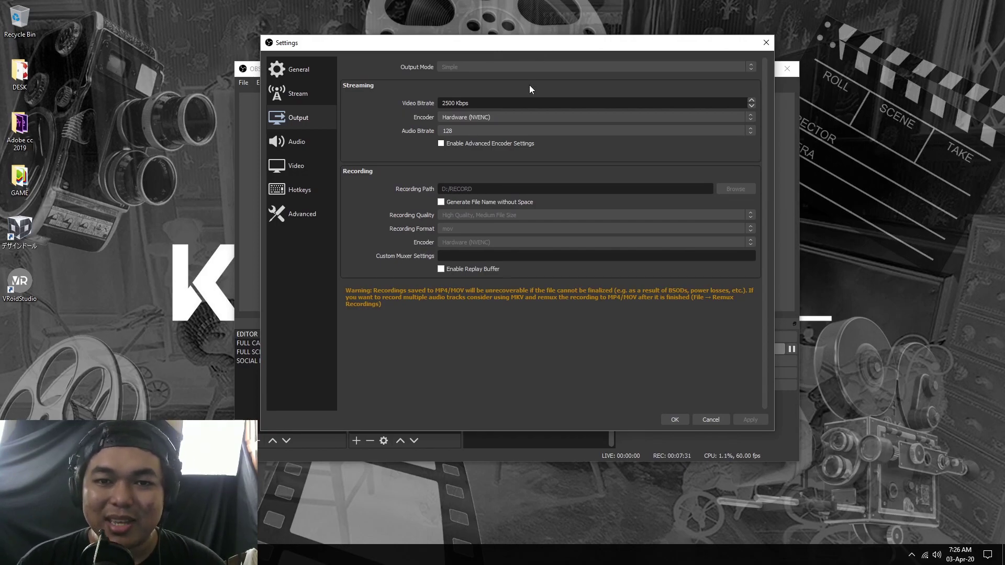
{"action": "left_click", "coordinate": [517, 117]}
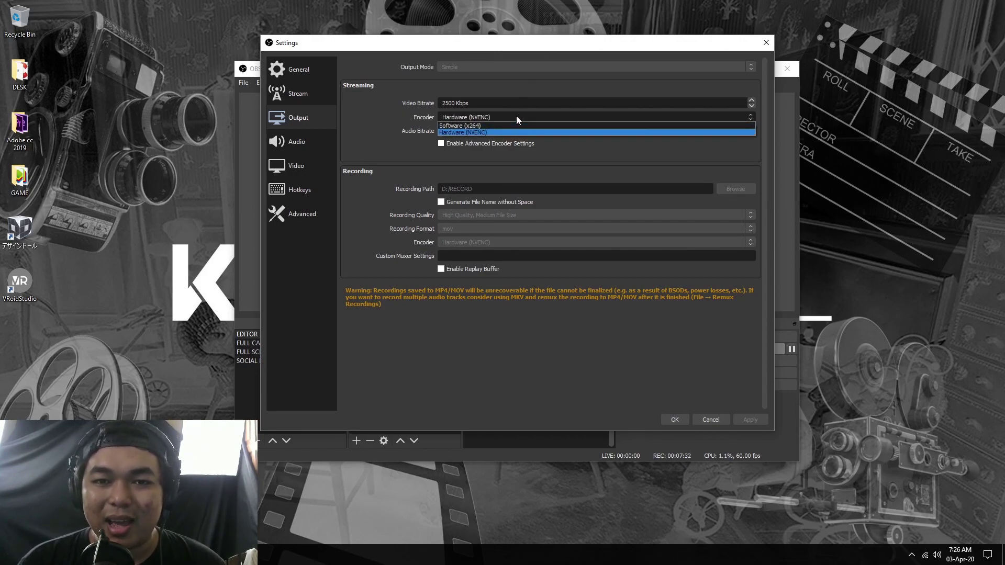
{"action": "left_click", "coordinate": [586, 53]}
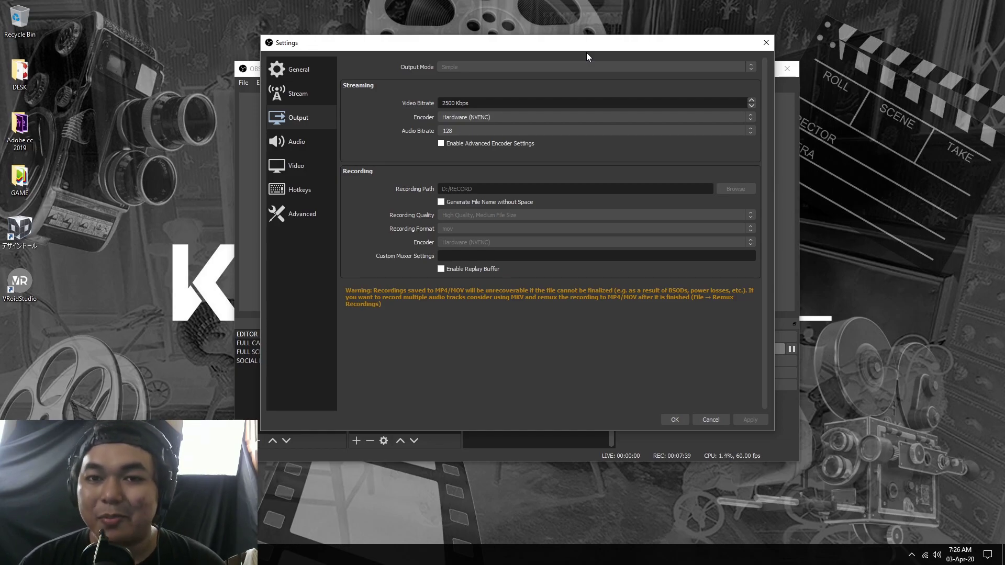
{"action": "left_click_drag", "start_coordinate": [581, 48], "coordinate": [595, 44]}
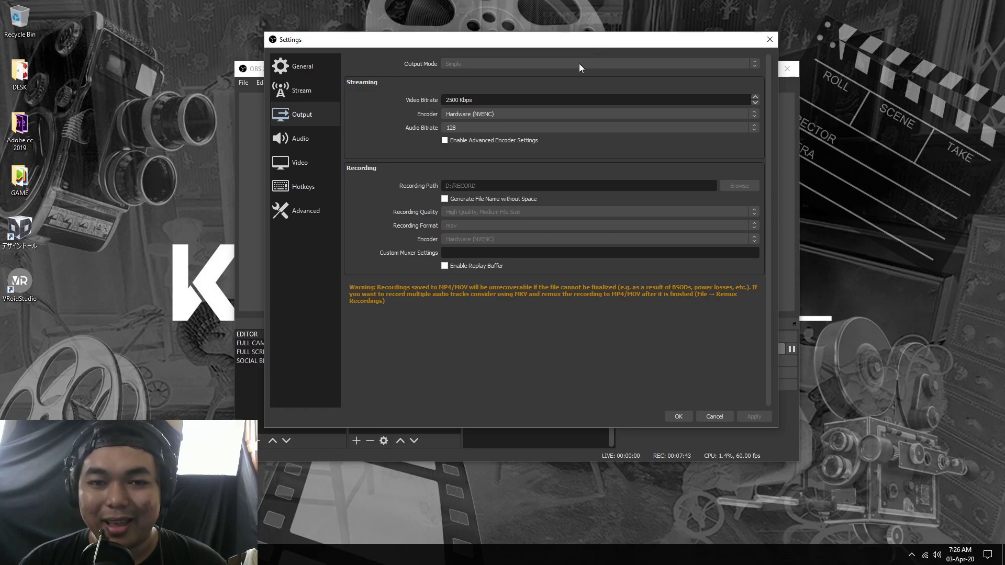
- Try a streaming audio bitrate of 192 and set it back to 128
{"action": "left_click", "coordinate": [499, 128]}
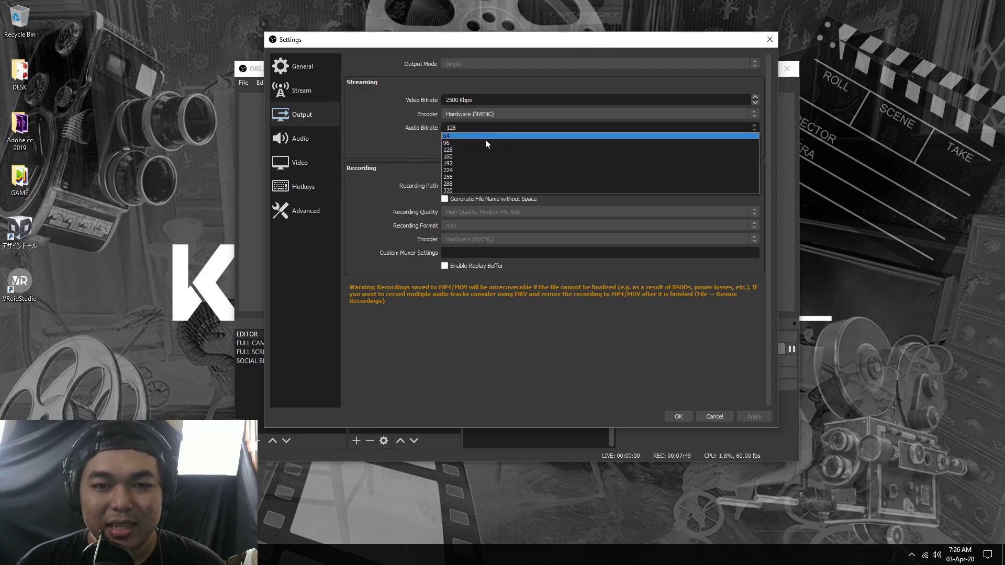
{"action": "left_click", "coordinate": [469, 164]}
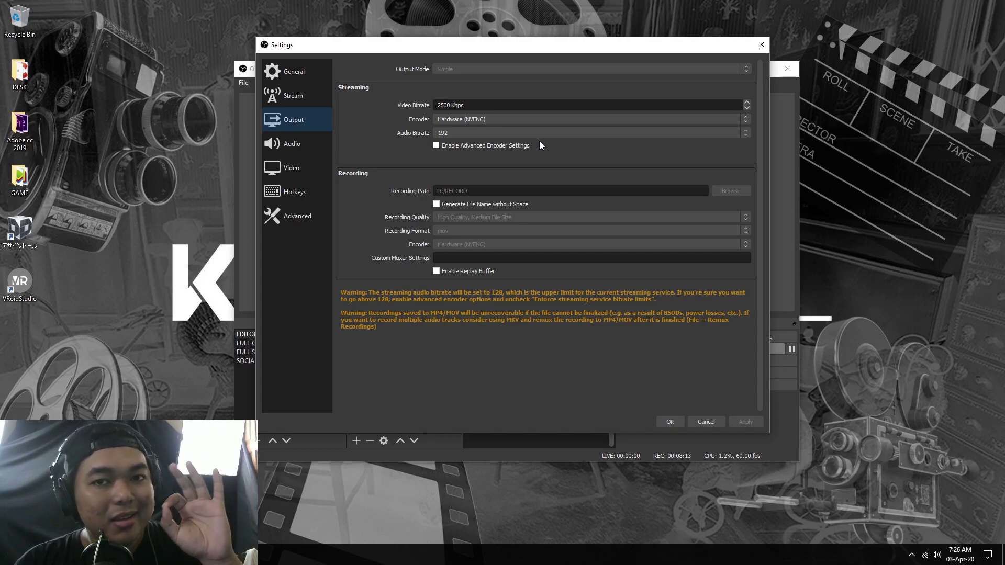
{"action": "left_click", "coordinate": [559, 134]}
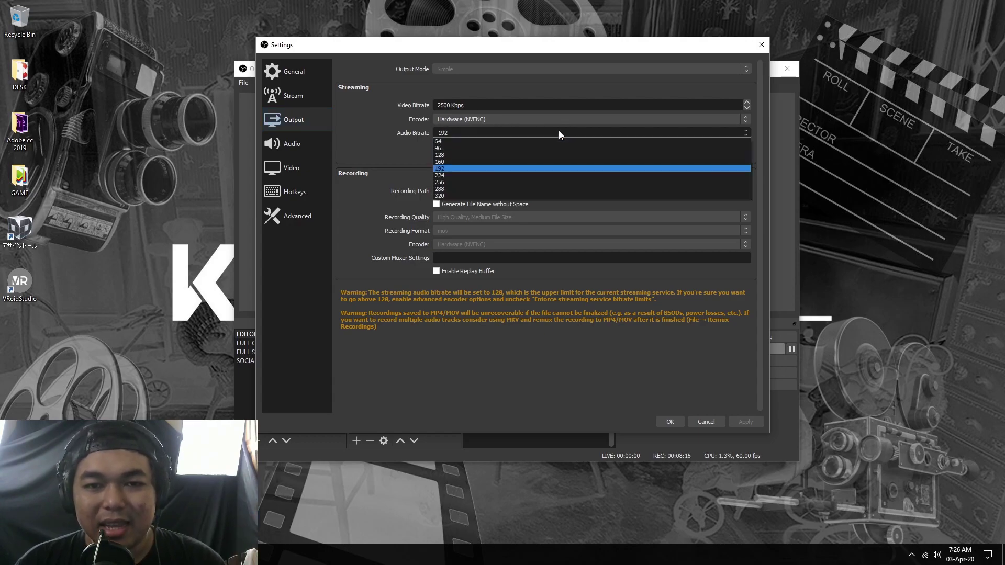
{"action": "left_click", "coordinate": [498, 155]}
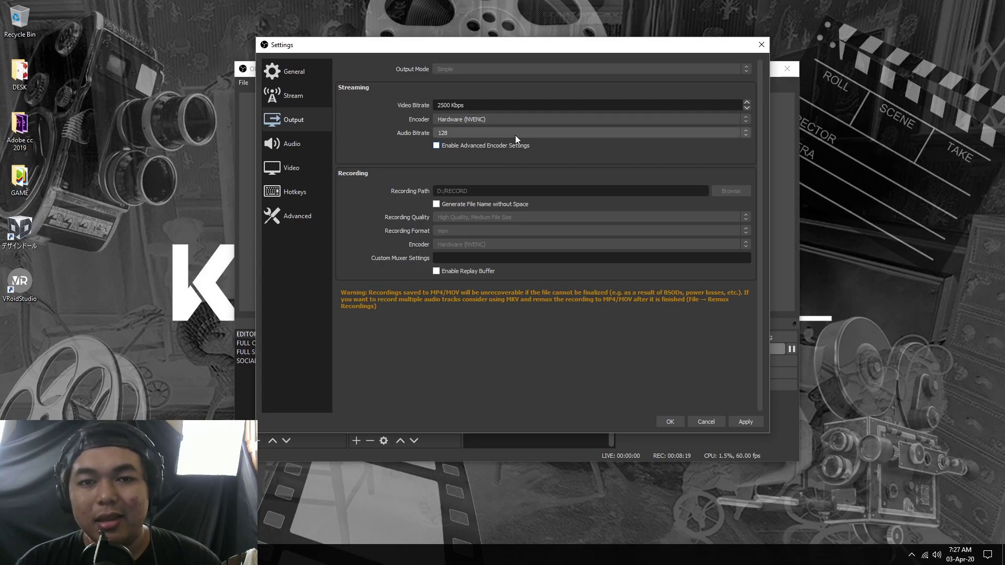
- Set the audio bitrate for streaming to 192
{"action": "left_click", "coordinate": [507, 133]}
{"action": "left_click", "coordinate": [461, 133]}
{"action": "left_click", "coordinate": [465, 134]}
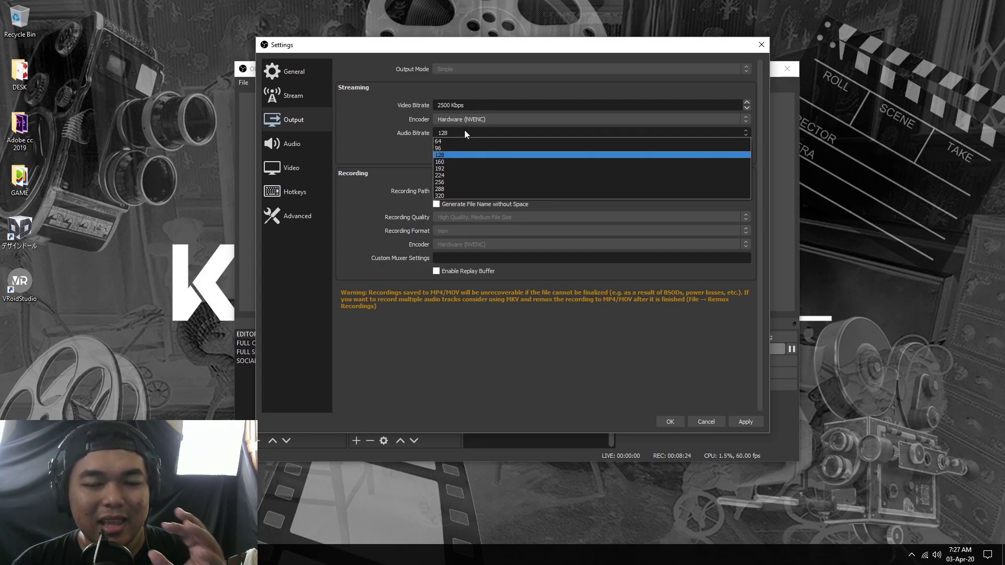
{"action": "left_click", "coordinate": [463, 169]}
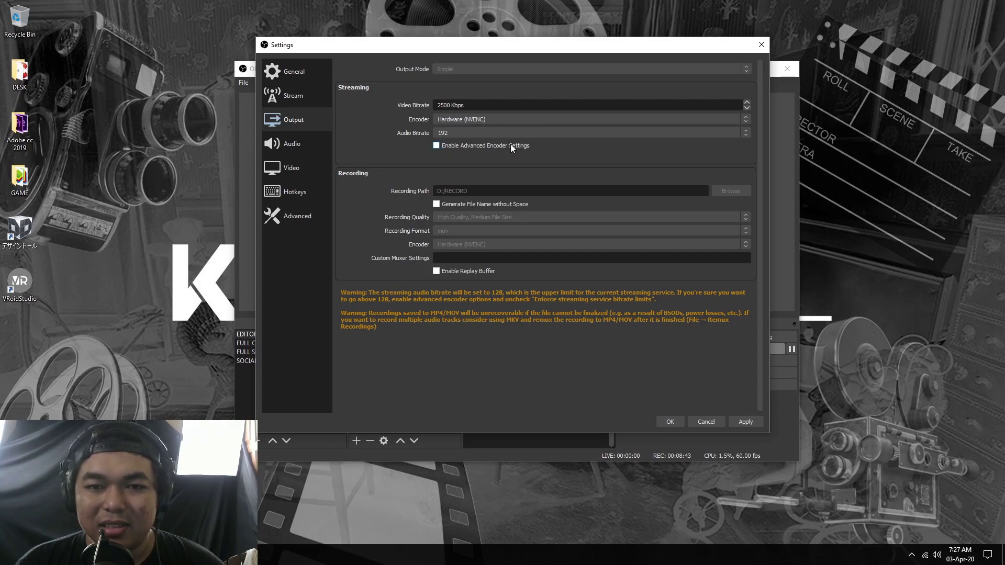
- Enable the advanced encoder settings for streaming and choose the Quality encoder preset
{"action": "left_click", "coordinate": [491, 147]}
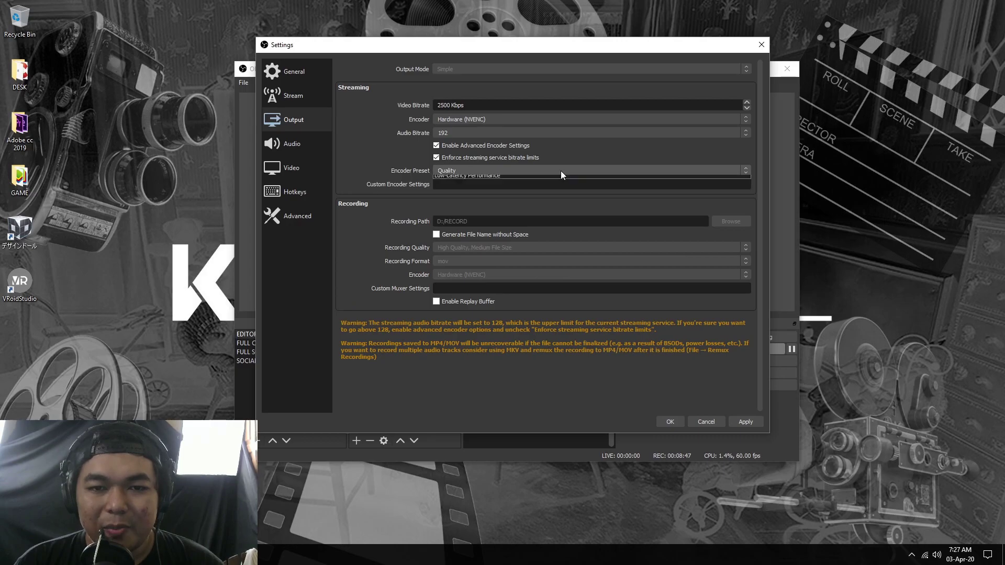
{"action": "left_click", "coordinate": [561, 171]}
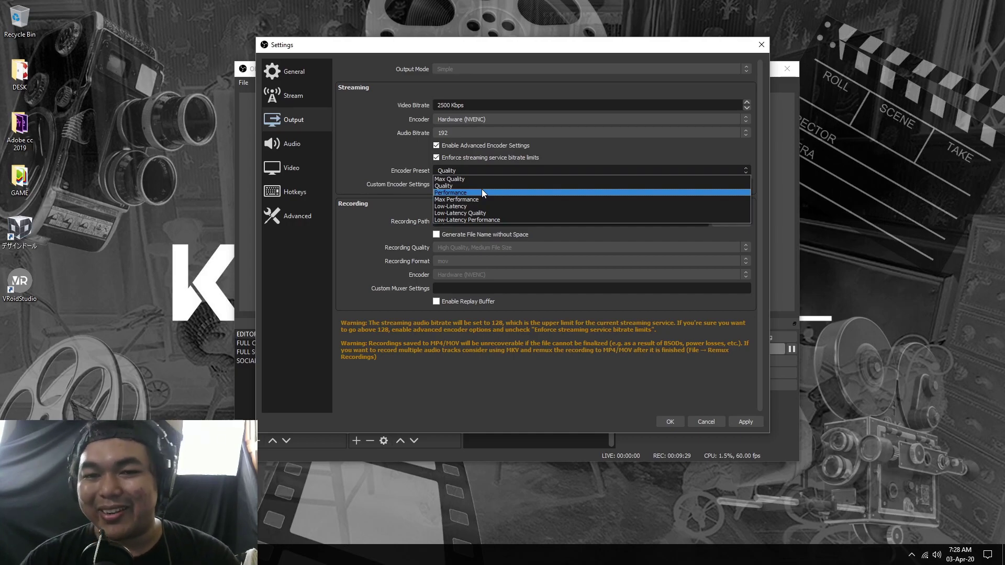
{"action": "left_click", "coordinate": [450, 186]}
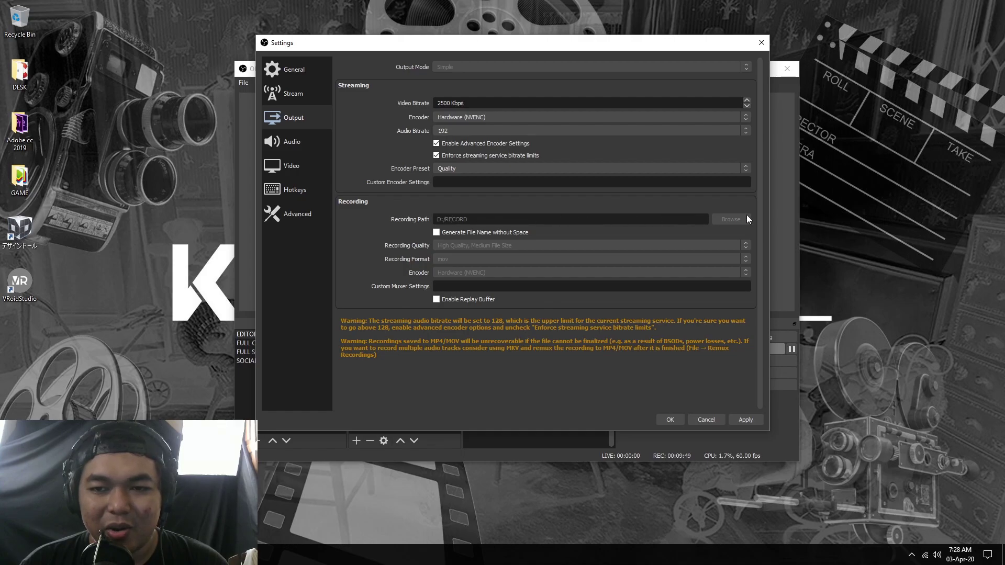
{"action": "left_click_drag", "start_coordinate": [591, 44], "coordinate": [571, 50]}
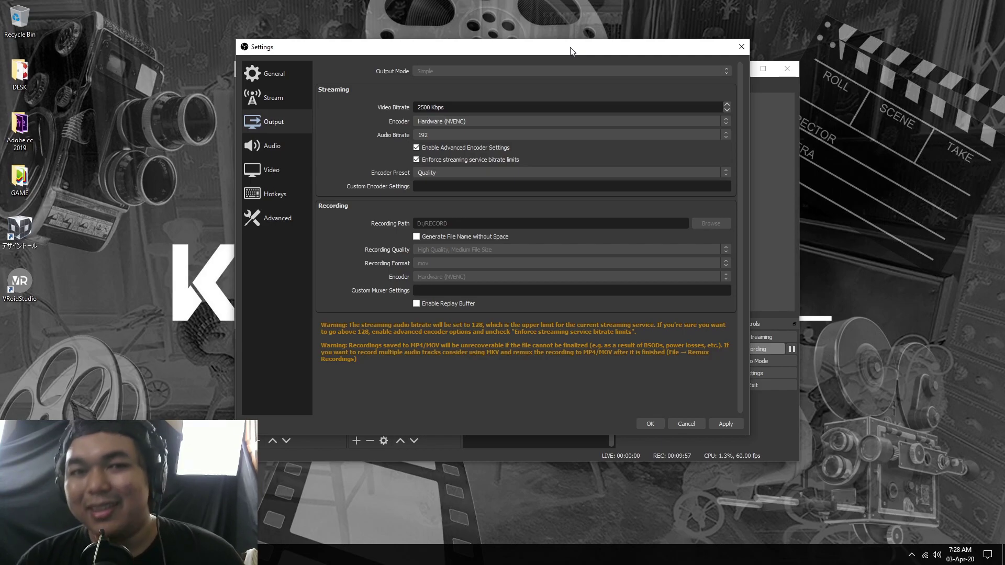
{"action": "left_click_drag", "start_coordinate": [571, 50], "coordinate": [591, 48]}
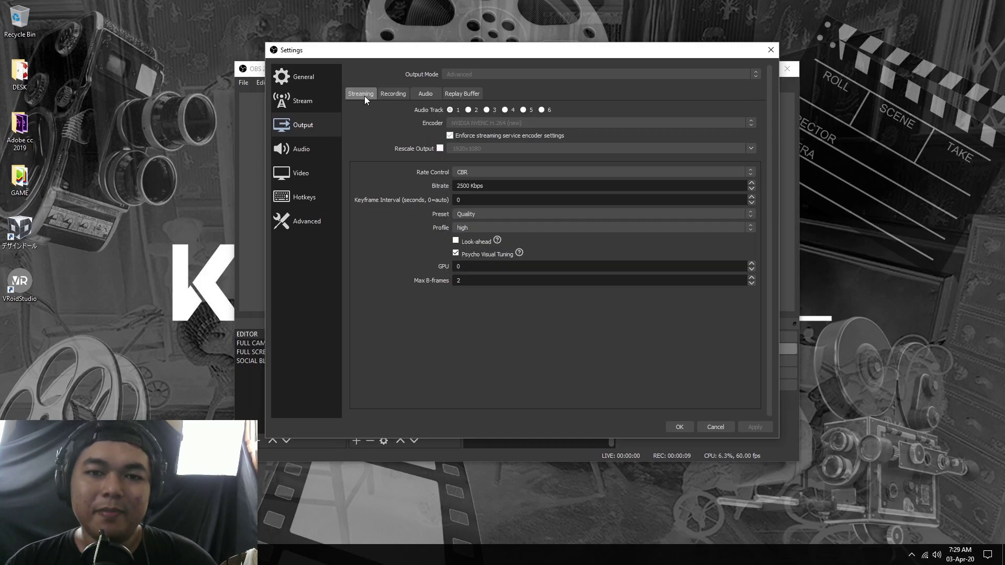
- Review the rate control options for streaming in the Advanced output mode, leaving CBR selected
{"action": "left_click", "coordinate": [532, 171]}
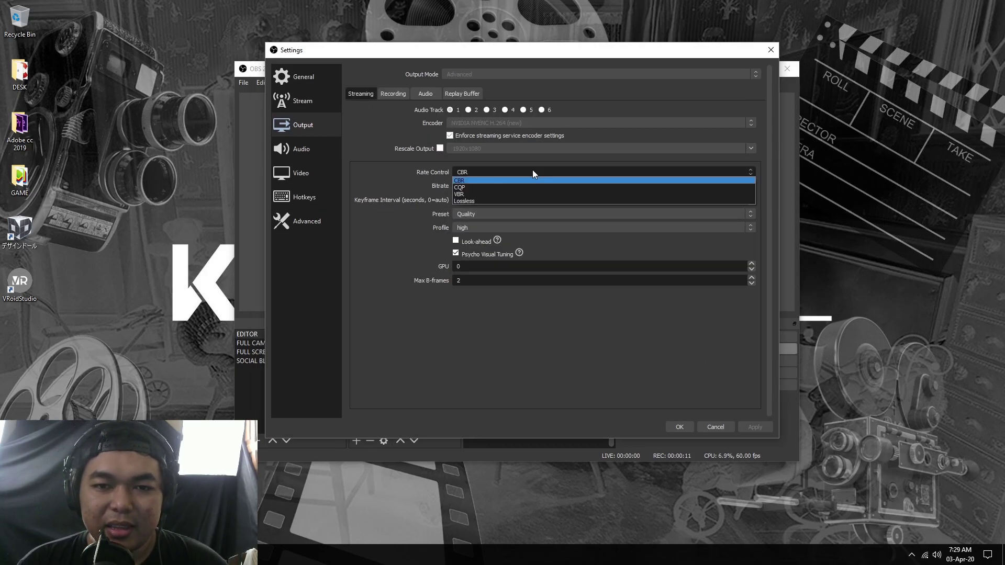
{"action": "left_click", "coordinate": [486, 181]}
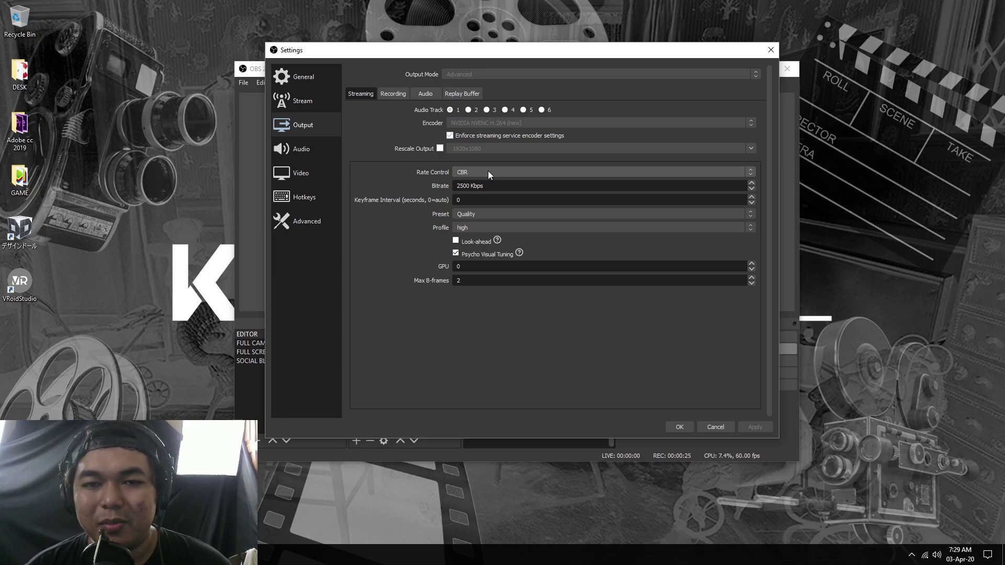
{"action": "left_click", "coordinate": [487, 173]}
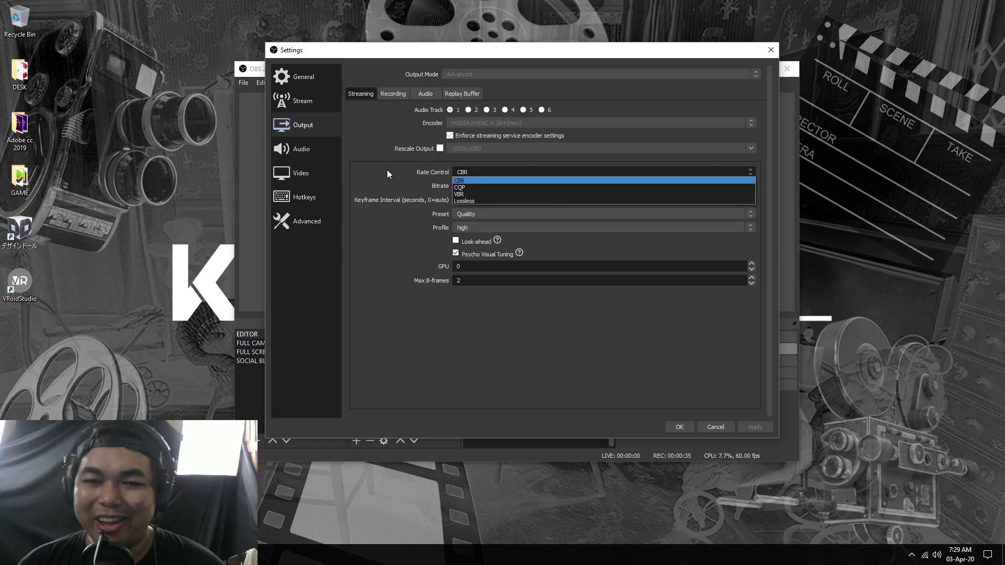
{"action": "left_click", "coordinate": [371, 164]}
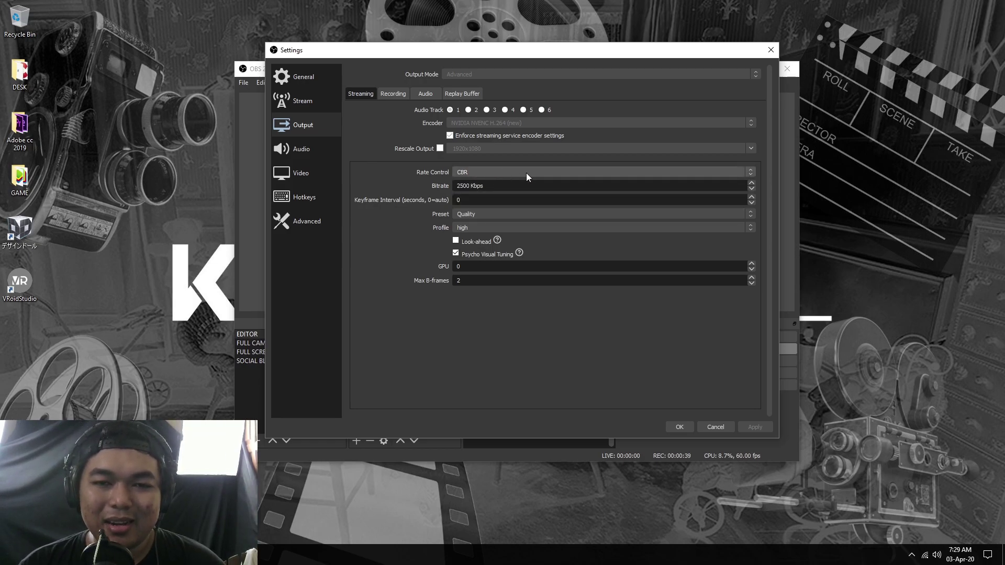
- Switch to the YouTube Help page in Chrome and look up the recommended SDR video bitrate for 1080p at high frame rates
{"action": "left_click", "coordinate": [459, 186]}
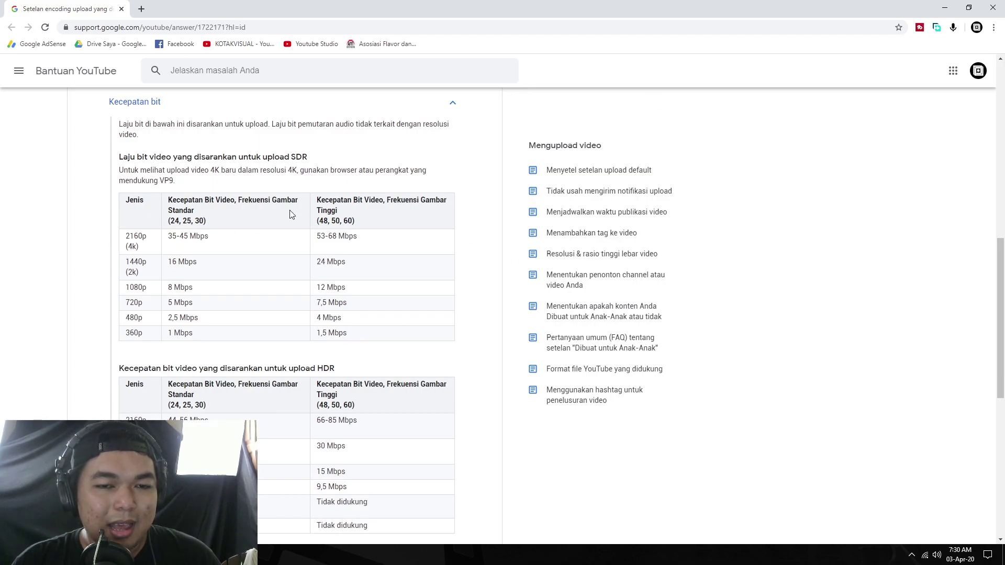
{"action": "left_click_drag", "start_coordinate": [322, 200], "coordinate": [418, 201]}
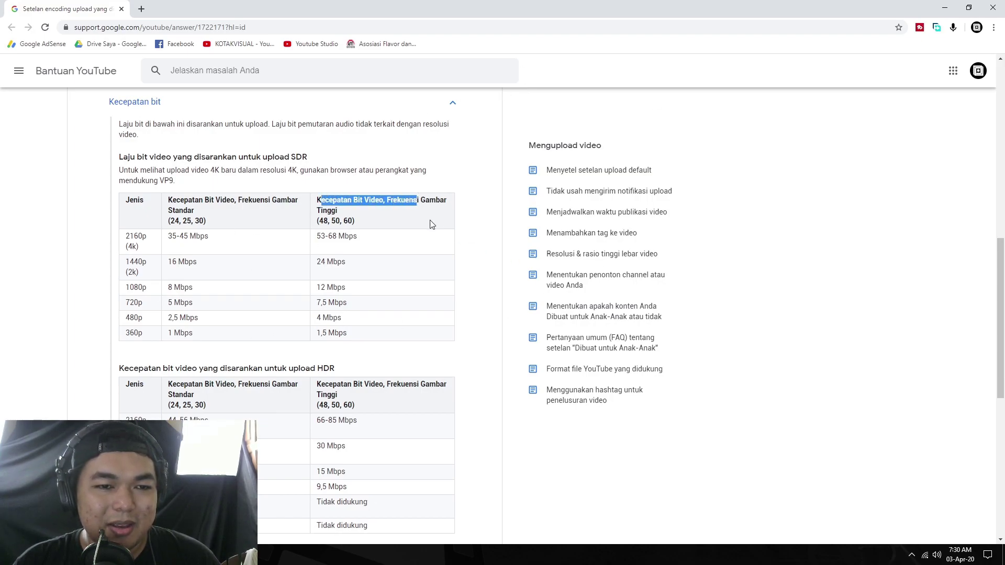
{"action": "left_click_drag", "start_coordinate": [134, 287], "coordinate": [143, 287]}
{"action": "left_click_drag", "start_coordinate": [315, 288], "coordinate": [353, 287]}
{"action": "left_click", "coordinate": [357, 291]}
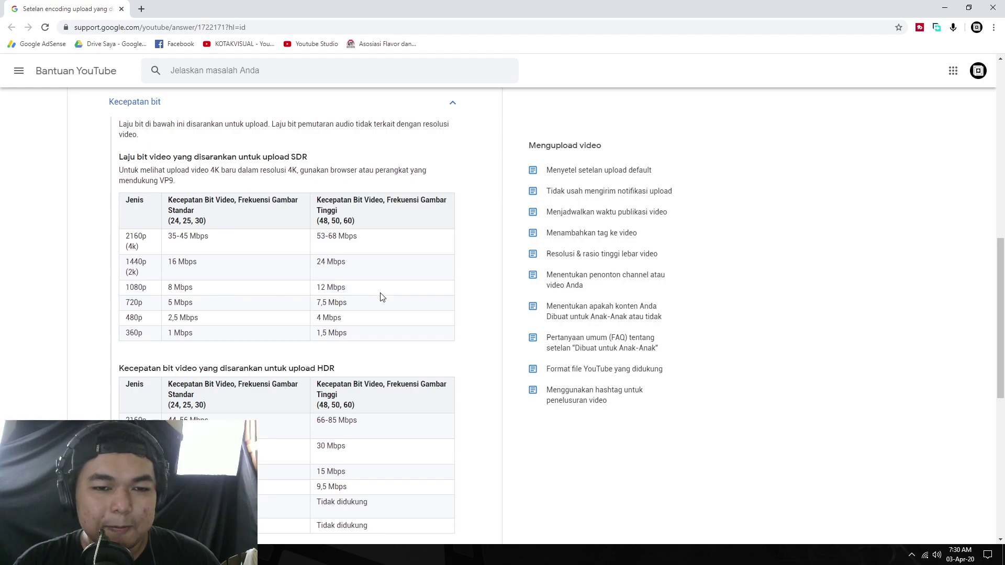
- Return to the OBS output settings and examine the streaming bitrate value
{"action": "left_click", "coordinate": [944, 7]}
{"action": "left_click_drag", "start_coordinate": [491, 186], "coordinate": [428, 186]}
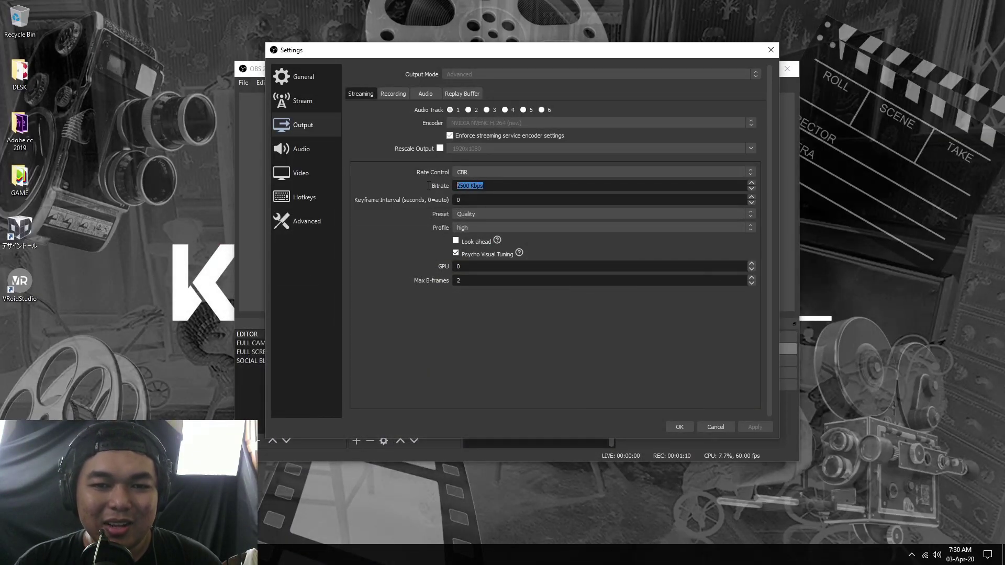
{"action": "left_click", "coordinate": [651, 99]}
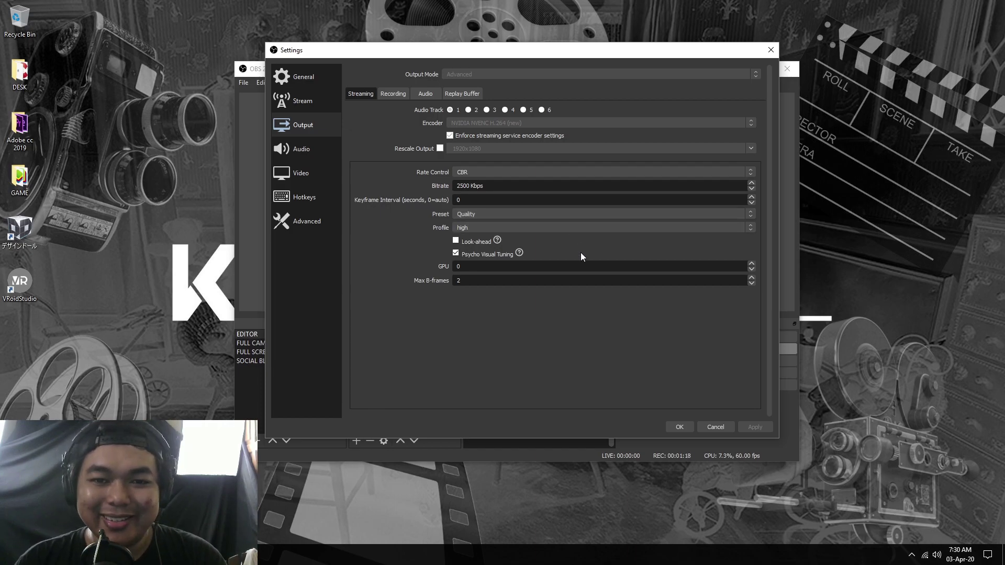
- Show the recording output settings and review the container formats, keeping mov selected
{"action": "left_click", "coordinate": [401, 94]}
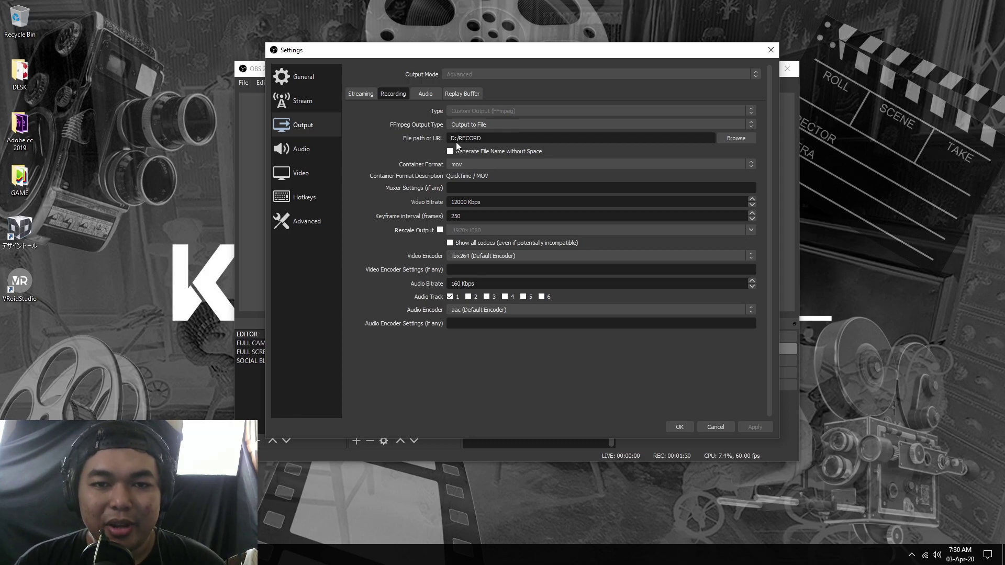
{"action": "left_click", "coordinate": [473, 162]}
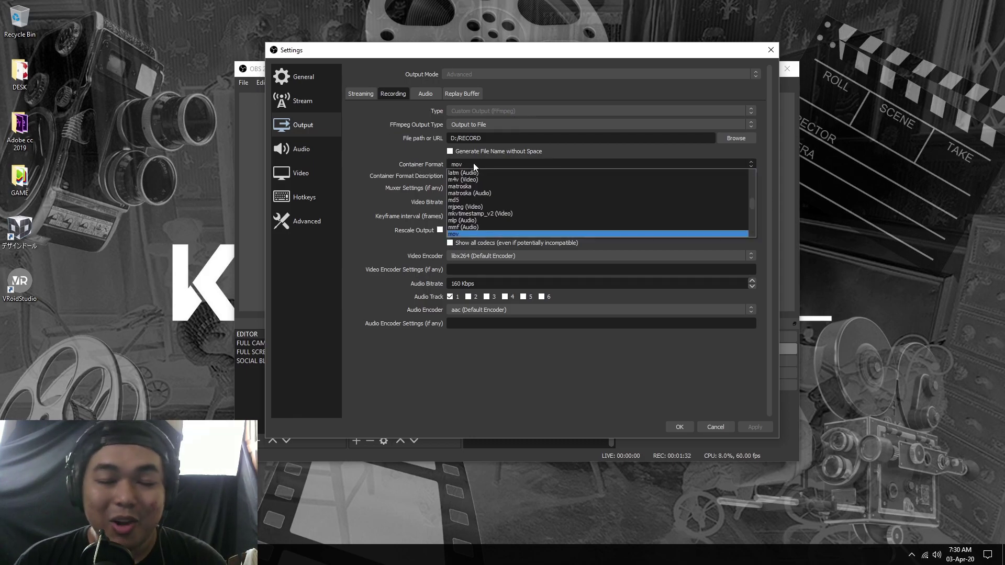
{"action": "left_click", "coordinate": [461, 234]}
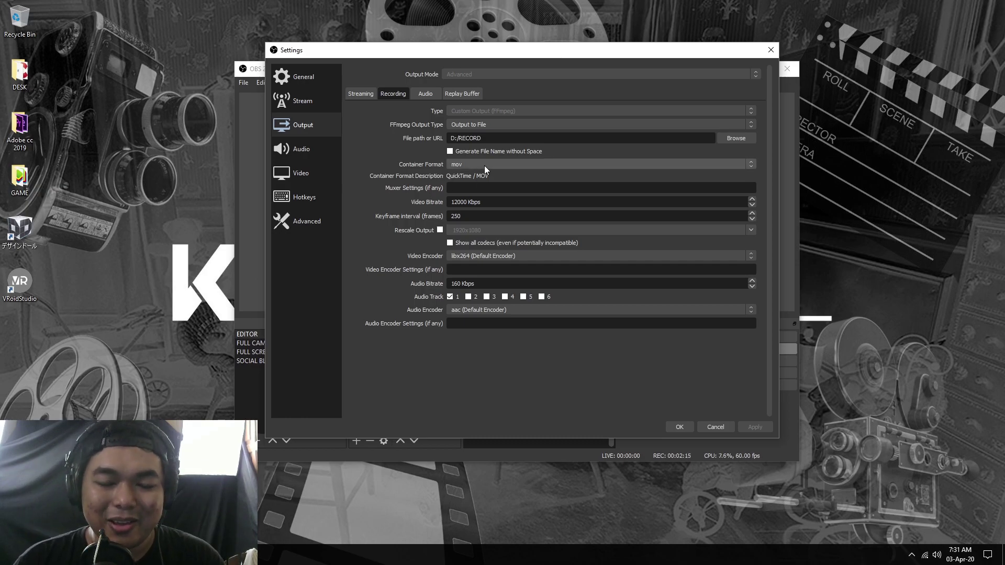
- Review the video and audio encoder choices for recording, leaving libx264 and aac selected
{"action": "left_click_drag", "start_coordinate": [569, 50], "coordinate": [533, 58]}
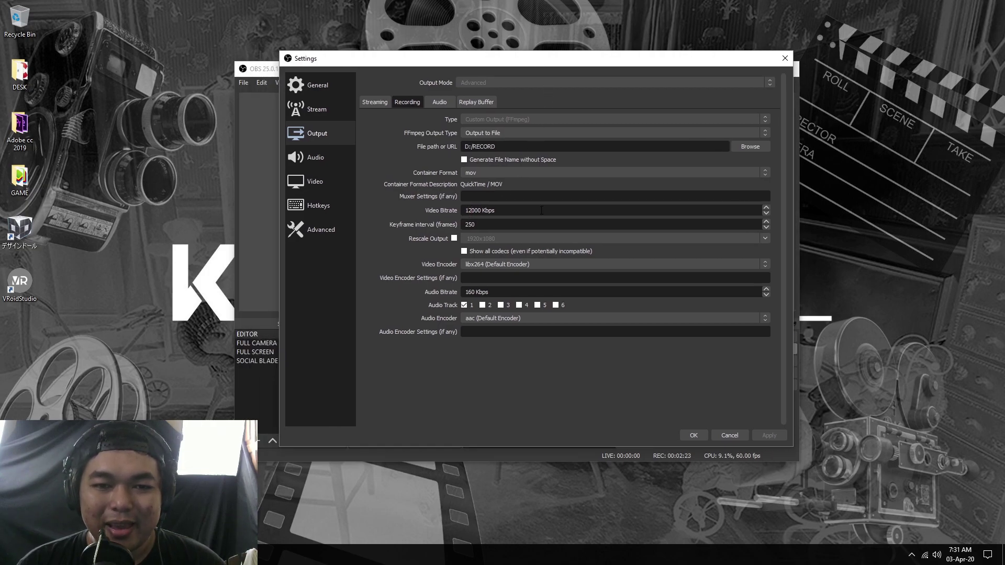
{"action": "left_click", "coordinate": [528, 264]}
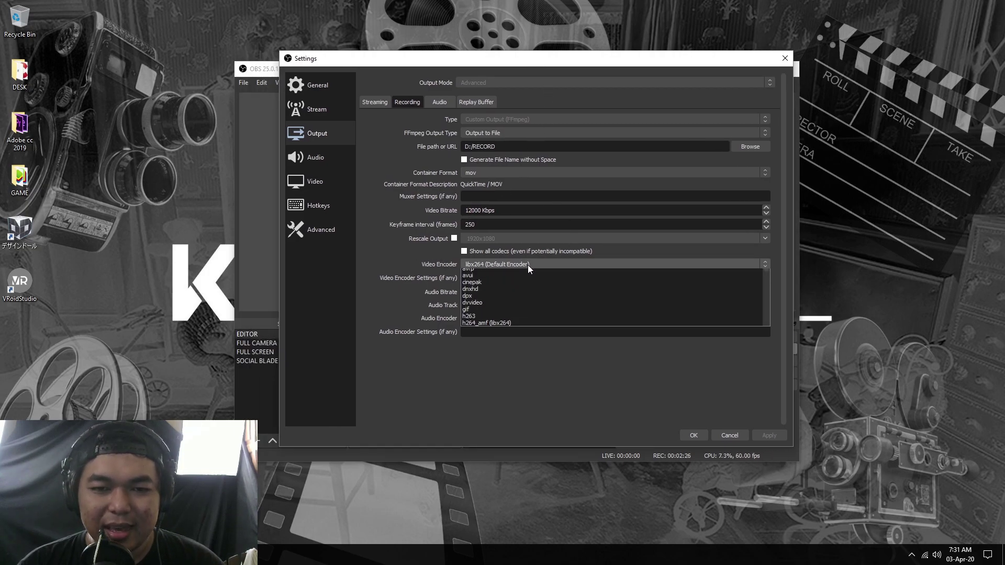
{"action": "left_click", "coordinate": [540, 74]}
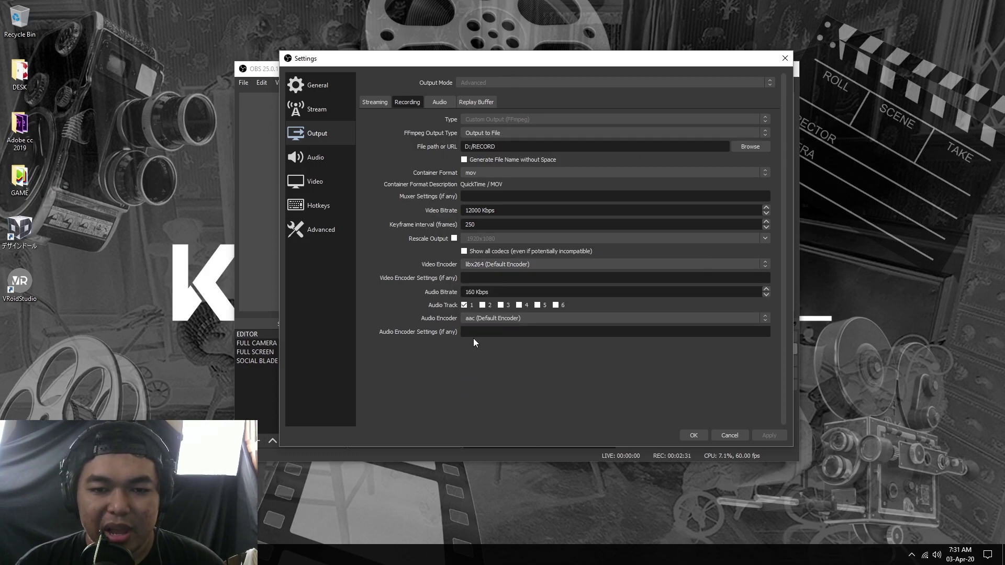
{"action": "left_click", "coordinate": [500, 318]}
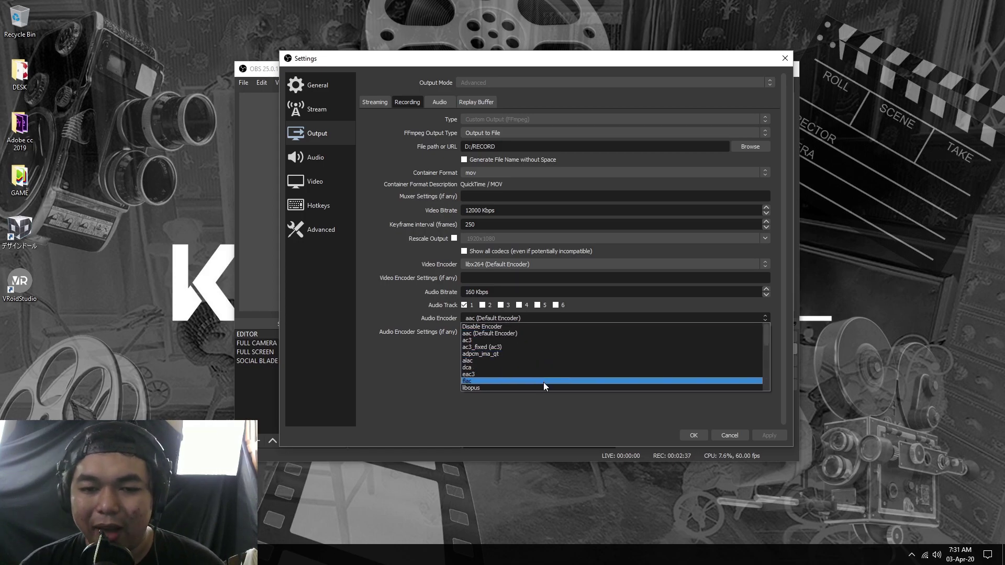
{"action": "scroll", "coordinate": [543, 382], "scroll_direction": "down", "scroll_amount": 6}
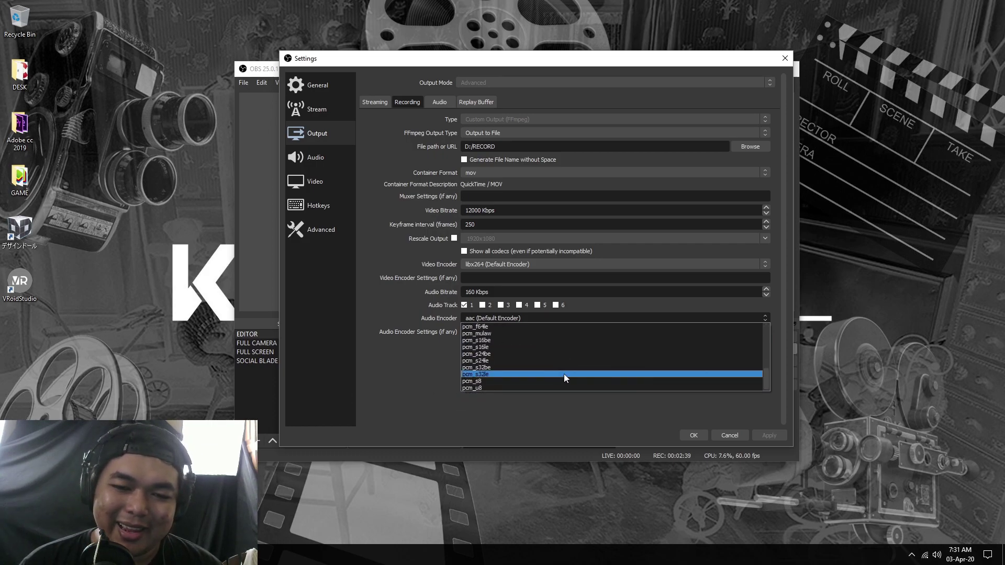
{"action": "left_click", "coordinate": [384, 398]}
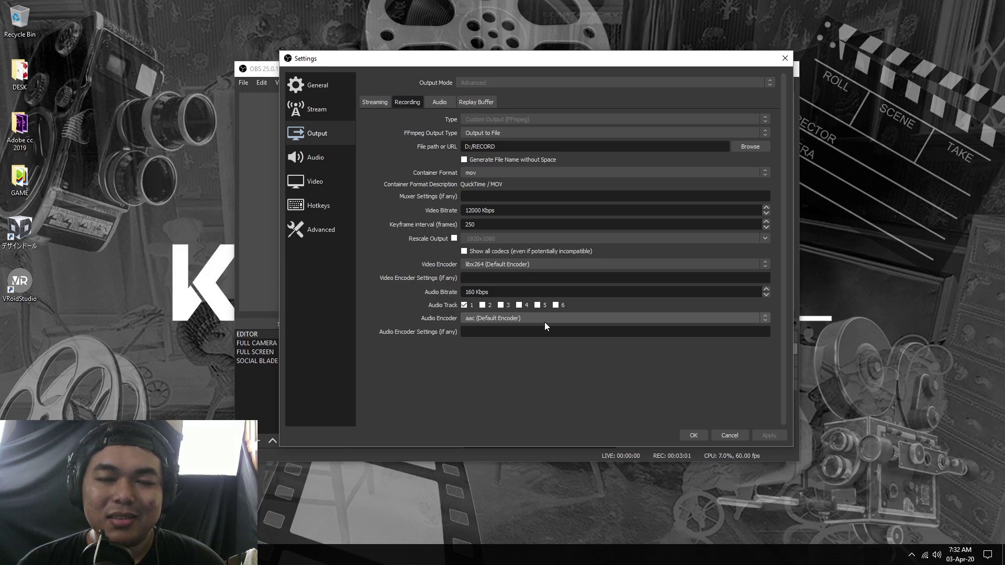
- Examine the audio bitrate settings of the six output tracks
{"action": "left_click", "coordinate": [441, 102]}
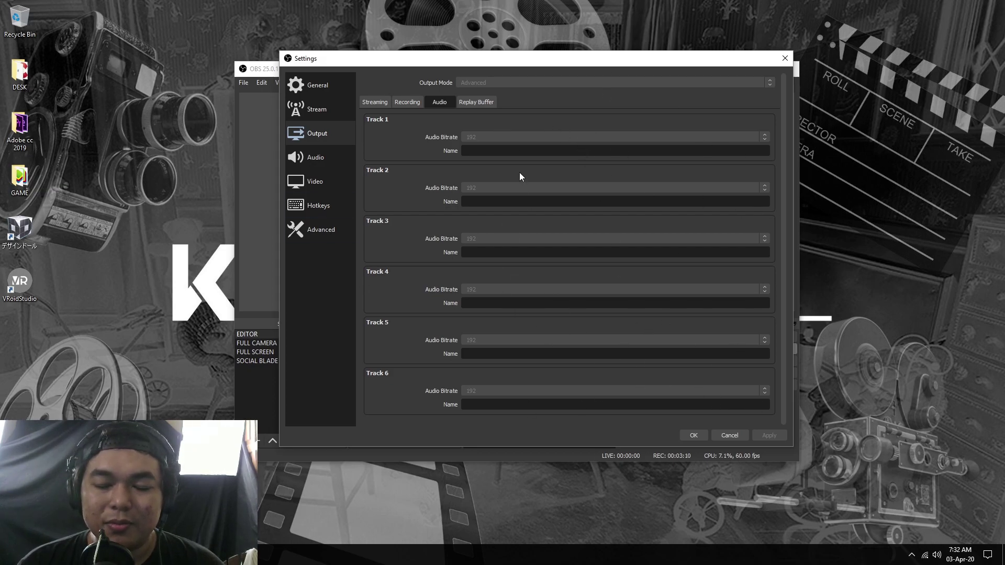
{"action": "left_click_drag", "start_coordinate": [608, 60], "coordinate": [601, 56]}
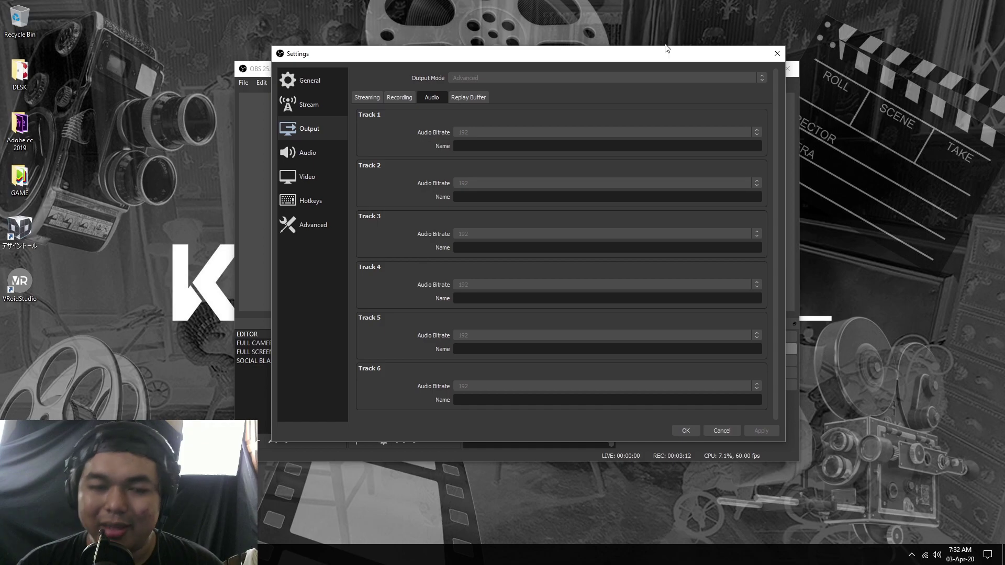
- Show the general audio settings and examine the sample rate, channels and device assignments alongside the main window's audio mixer
{"action": "left_click", "coordinate": [313, 150]}
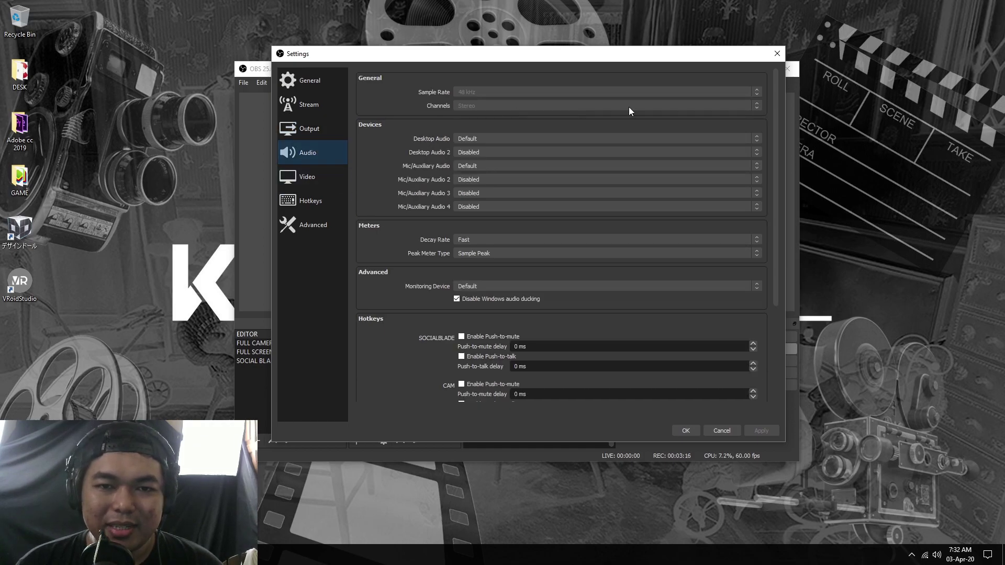
{"action": "left_click_drag", "start_coordinate": [443, 58], "coordinate": [662, 61]}
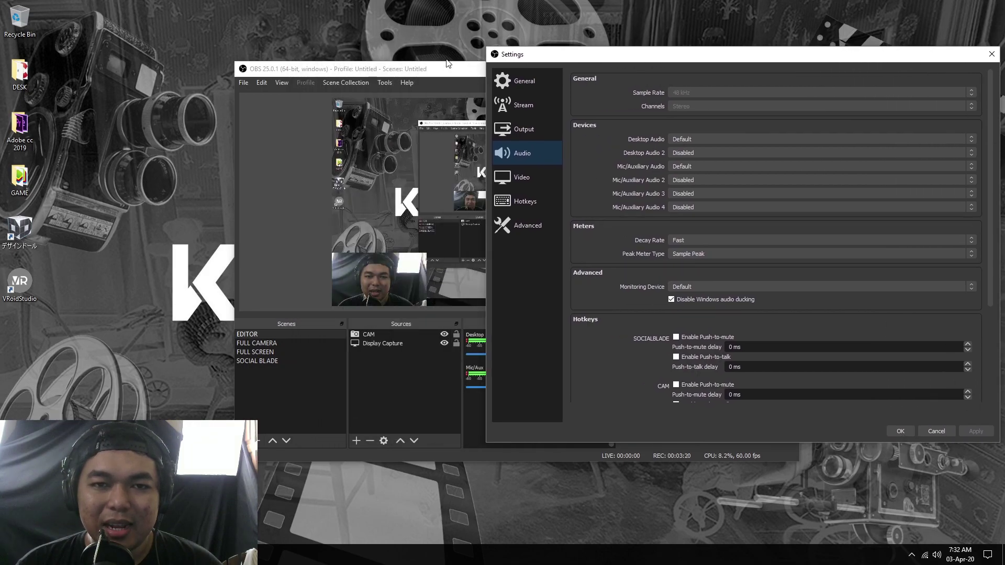
{"action": "left_click_drag", "start_coordinate": [778, 59], "coordinate": [591, 71]}
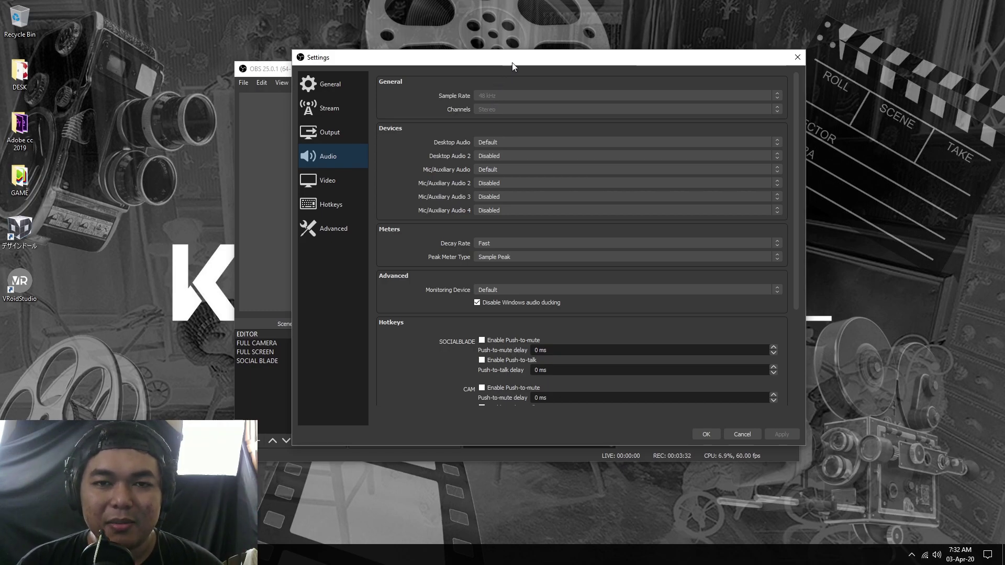
{"action": "left_click_drag", "start_coordinate": [513, 65], "coordinate": [519, 64]}
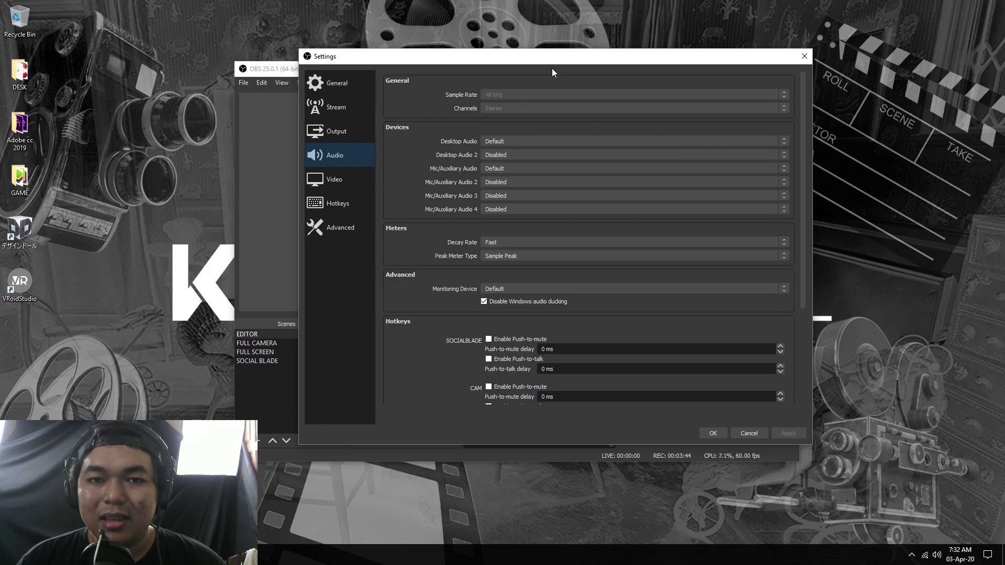
{"action": "left_click_drag", "start_coordinate": [543, 65], "coordinate": [537, 66]}
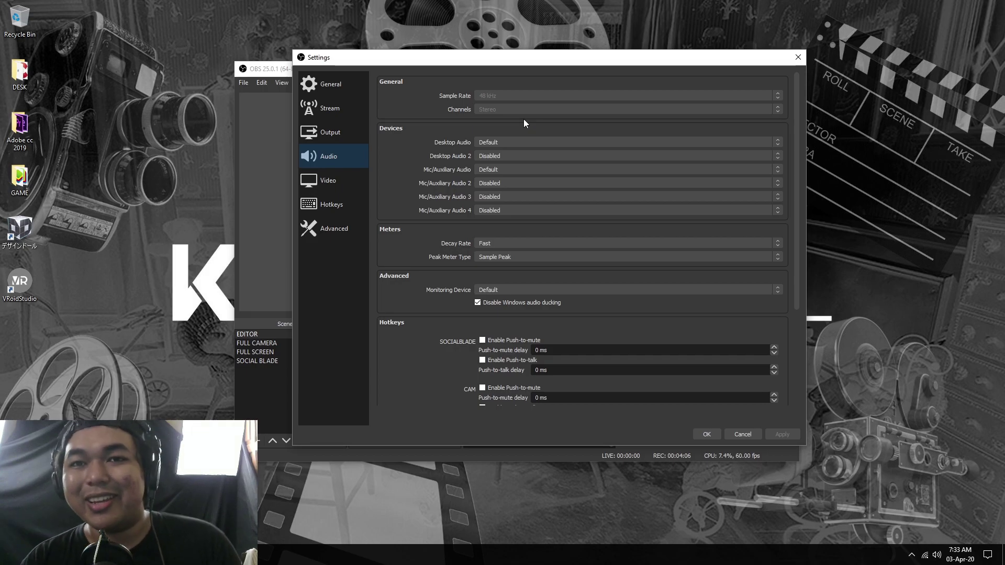
{"action": "left_click_drag", "start_coordinate": [521, 61], "coordinate": [526, 60]}
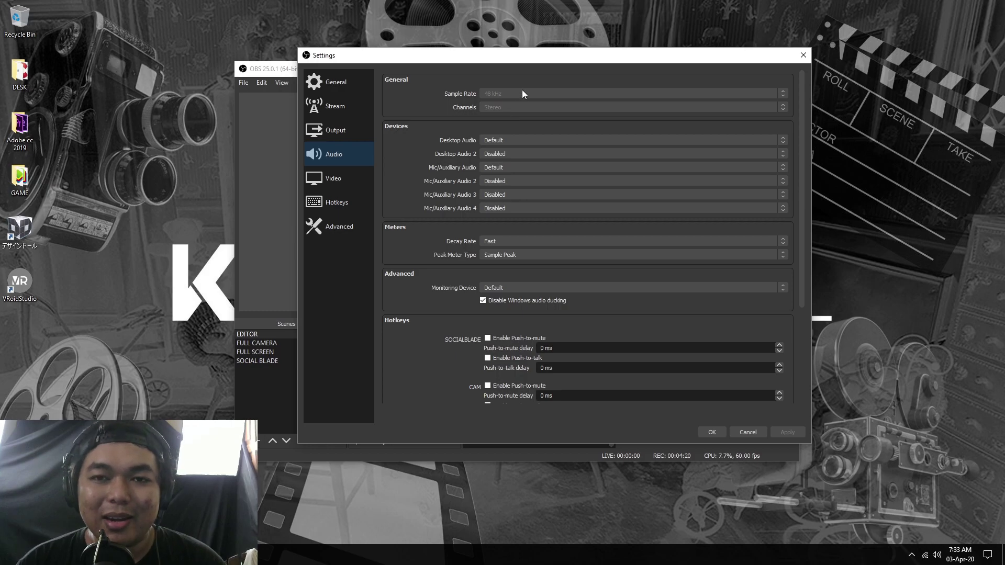
{"action": "left_click_drag", "start_coordinate": [570, 59], "coordinate": [557, 58]}
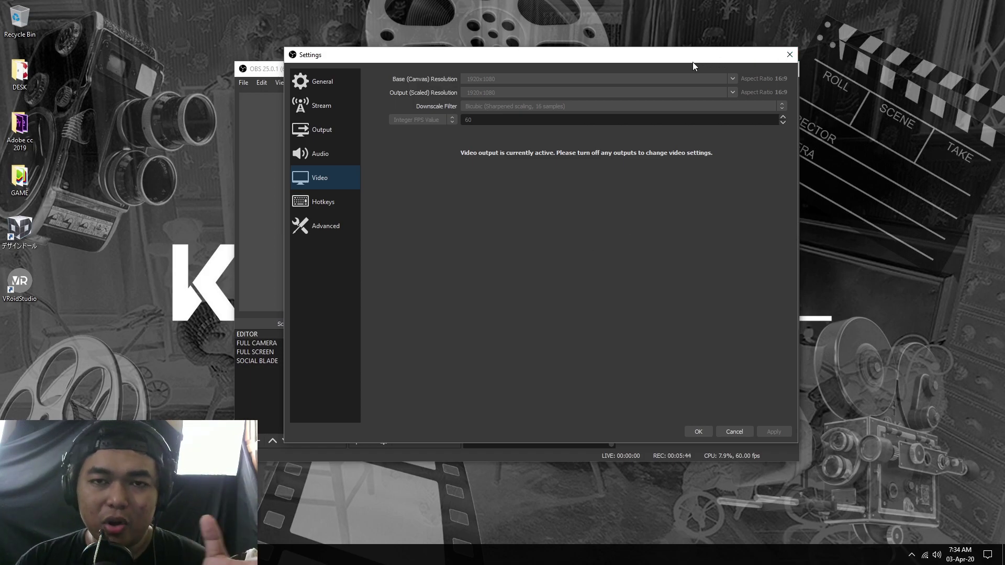
- Examine the base and output resolutions, downscale filter and frame rate in the video settings
{"action": "left_click_drag", "start_coordinate": [692, 62], "coordinate": [676, 62]}
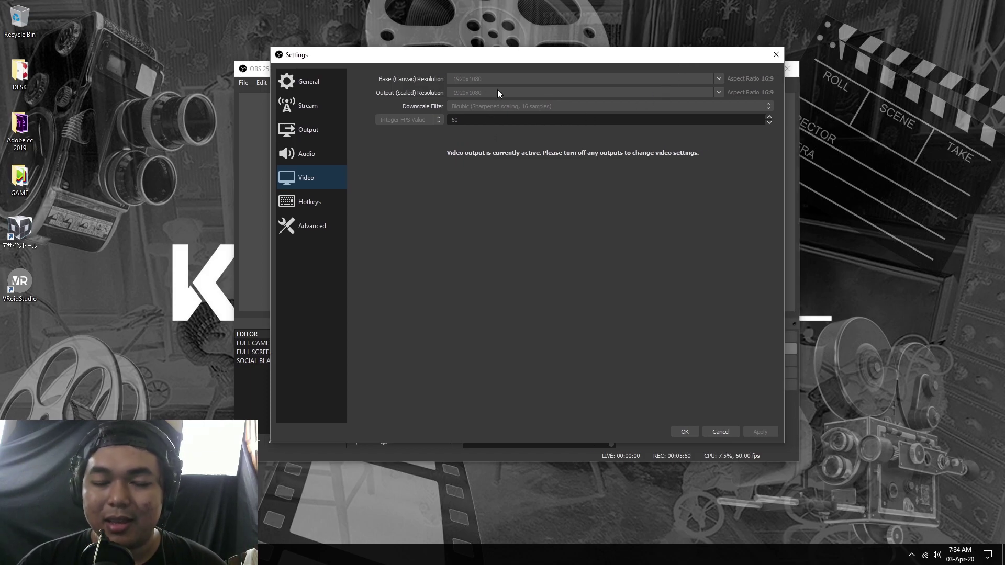
{"action": "left_click_drag", "start_coordinate": [499, 53], "coordinate": [551, 51]}
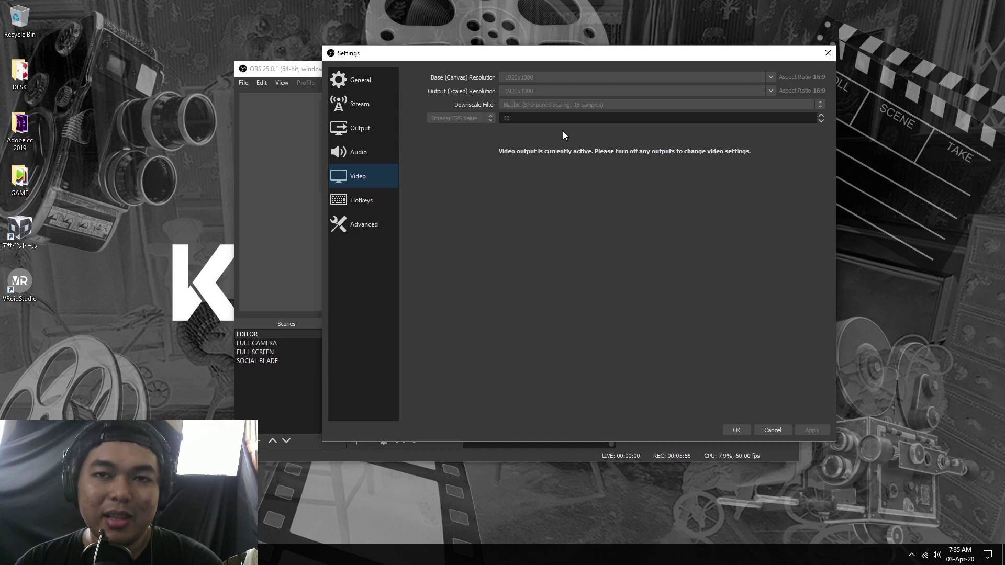
{"action": "left_click_drag", "start_coordinate": [590, 55], "coordinate": [579, 54]}
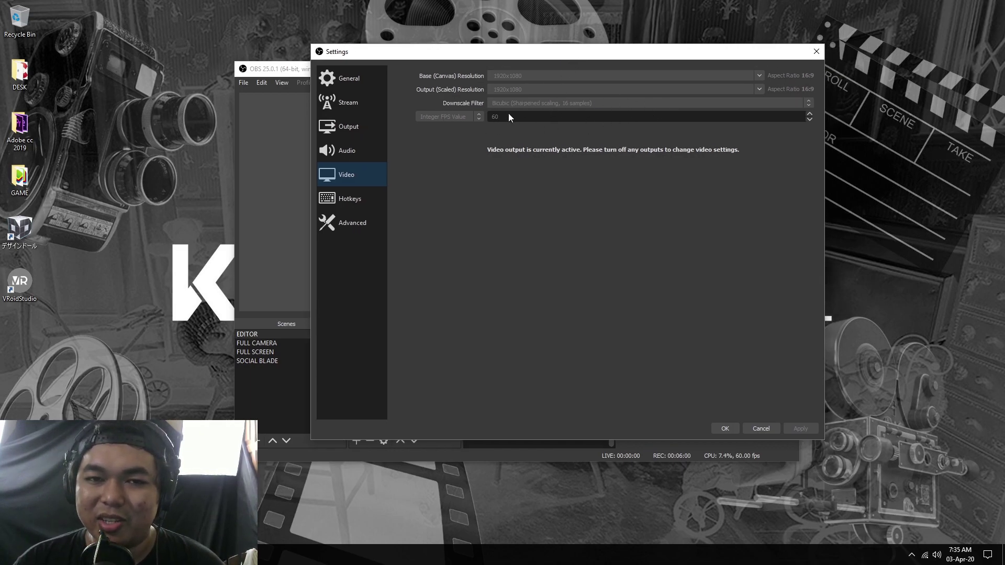
{"action": "left_click_drag", "start_coordinate": [582, 60], "coordinate": [536, 59]}
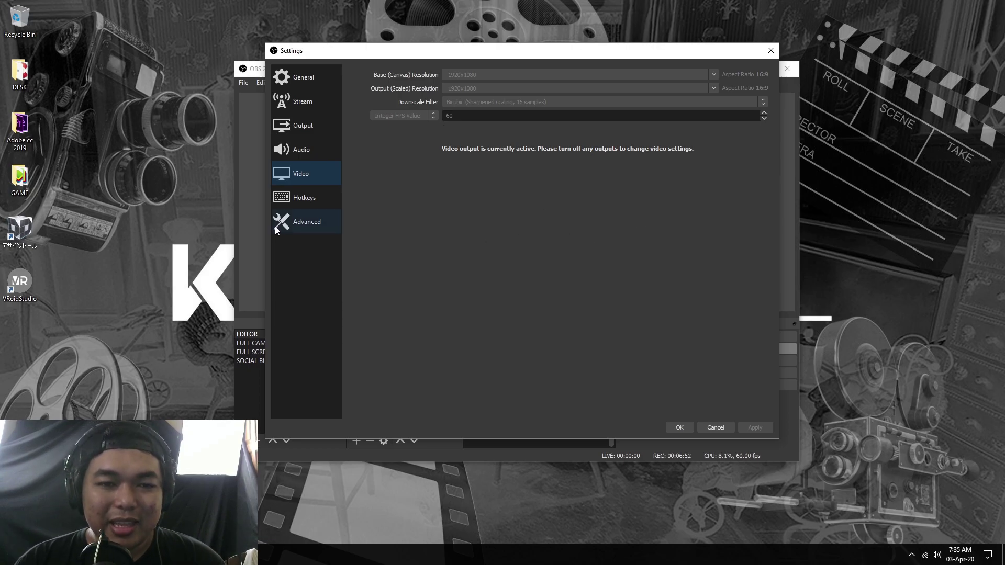
- Show the advanced settings and review the process priority options, keeping Above Normal selected
{"action": "left_click", "coordinate": [296, 222]}
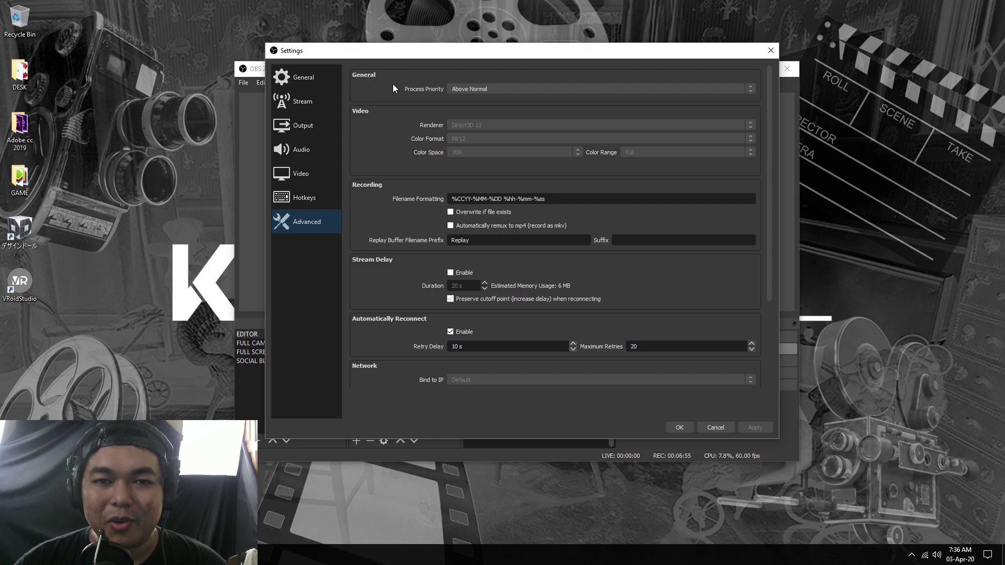
{"action": "left_click", "coordinate": [536, 89]}
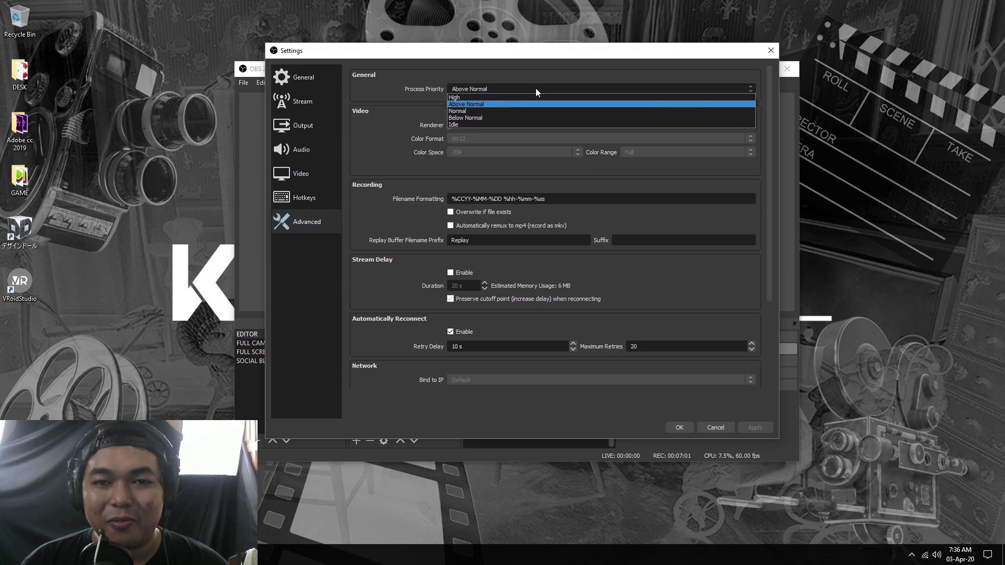
{"action": "left_click", "coordinate": [498, 90]}
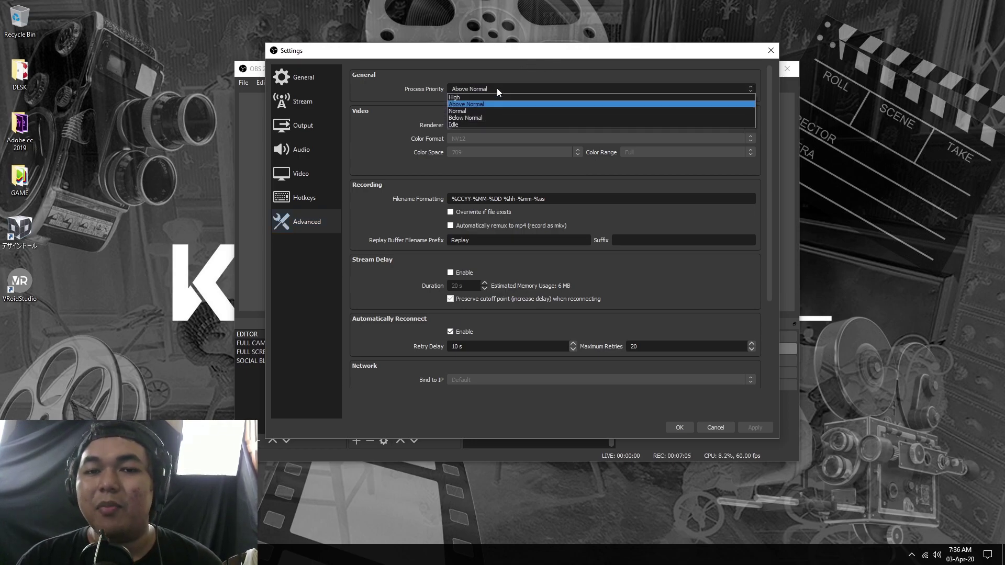
{"action": "left_click", "coordinate": [574, 61]}
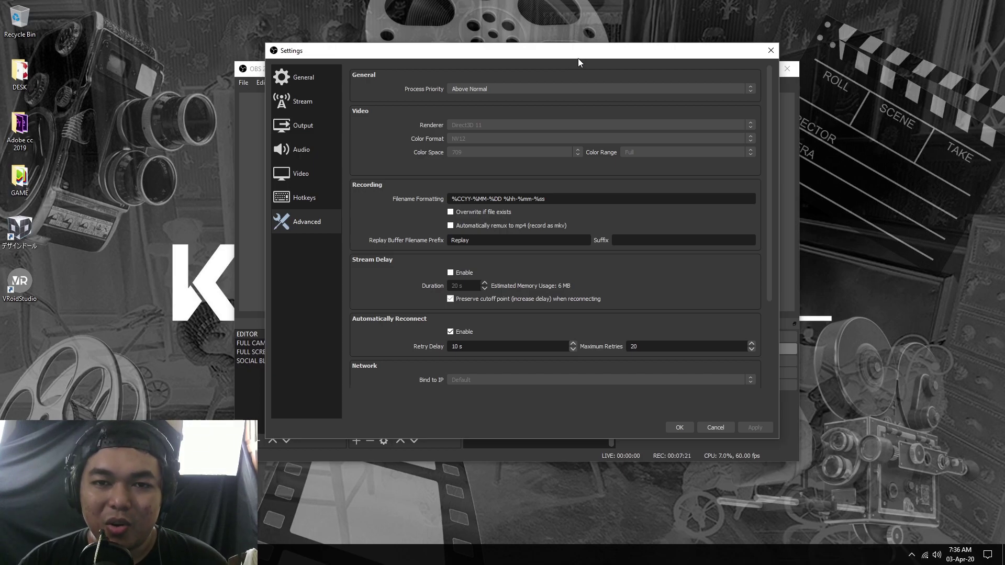
{"action": "left_click", "coordinate": [531, 86]}
{"action": "left_click", "coordinate": [532, 88]}
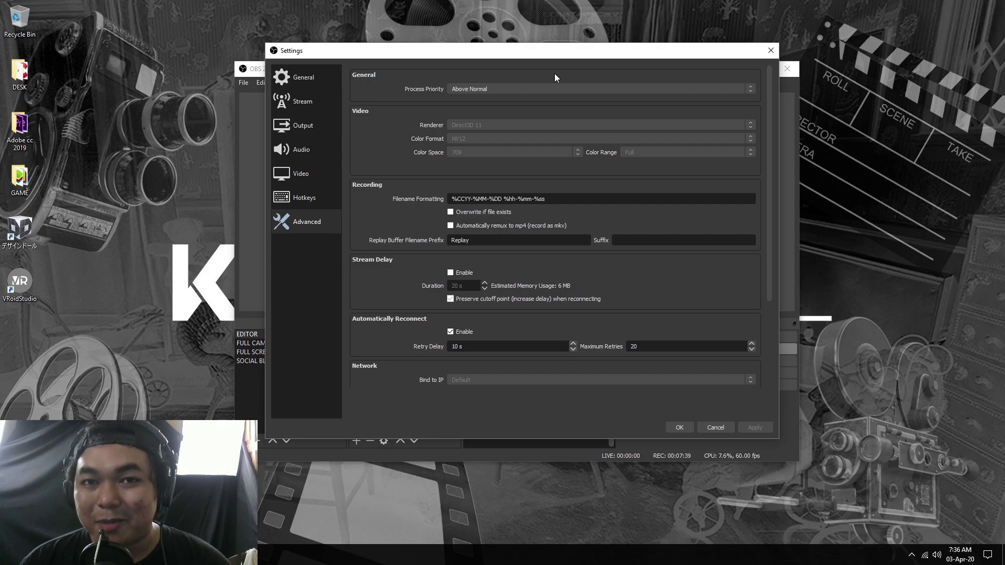
{"action": "left_click", "coordinate": [490, 89]}
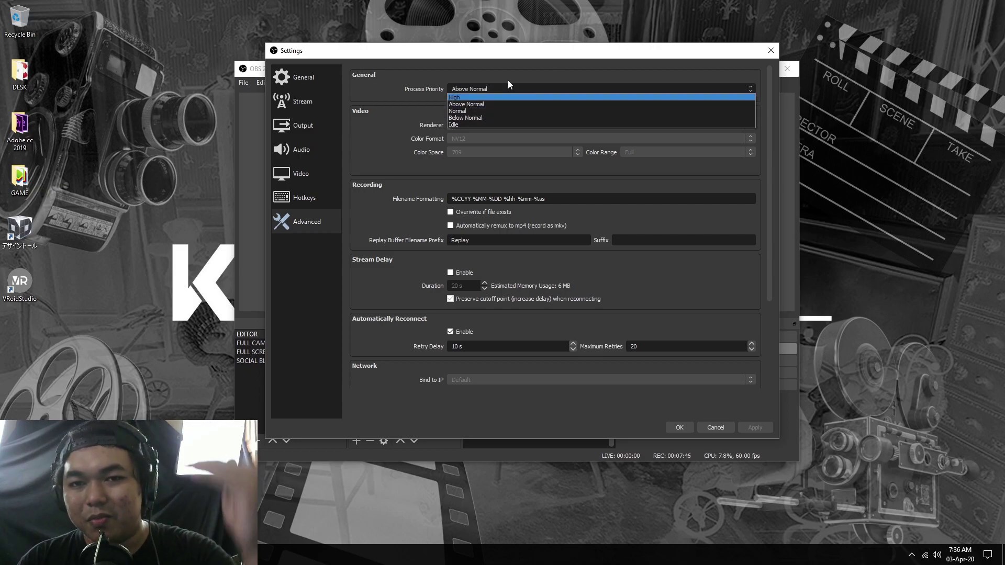
{"action": "left_click", "coordinate": [552, 58]}
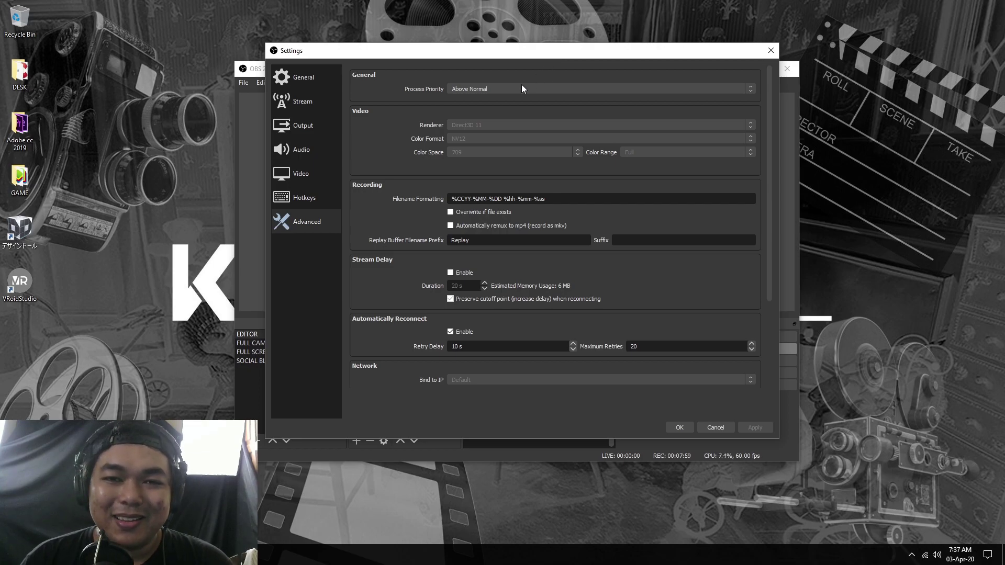
{"action": "left_click", "coordinate": [504, 92]}
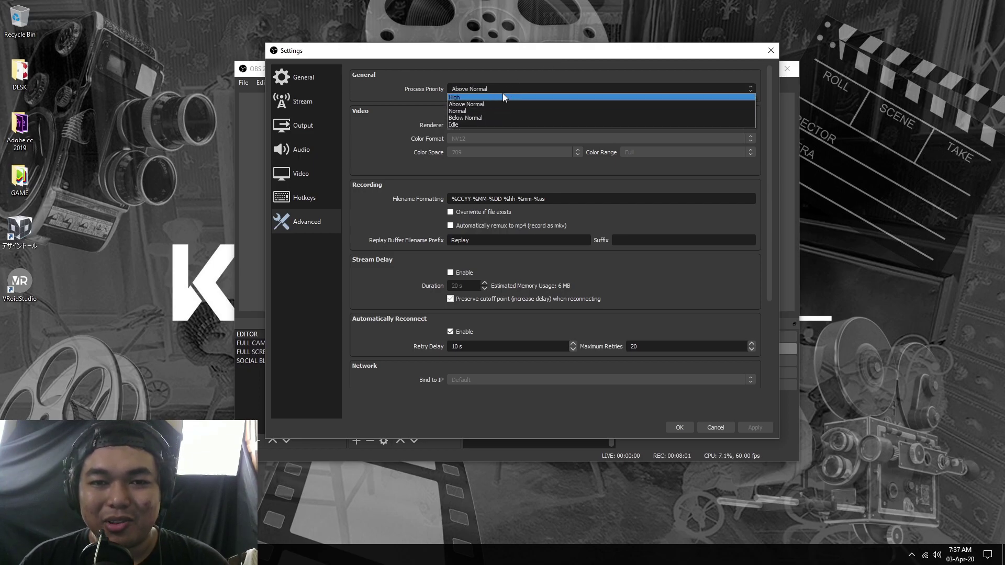
{"action": "left_click", "coordinate": [492, 103]}
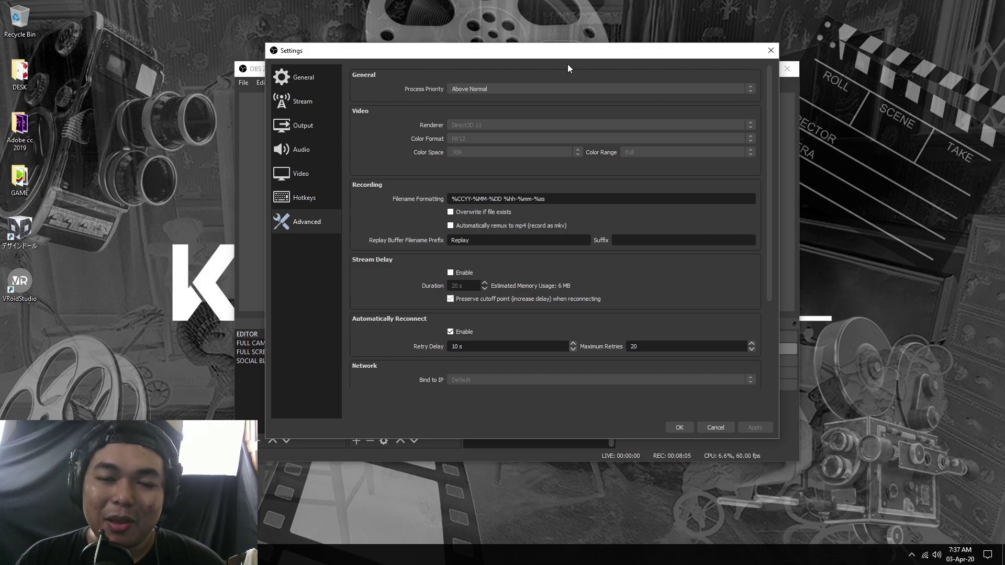
{"action": "left_click", "coordinate": [539, 88]}
{"action": "left_click", "coordinate": [595, 56]}
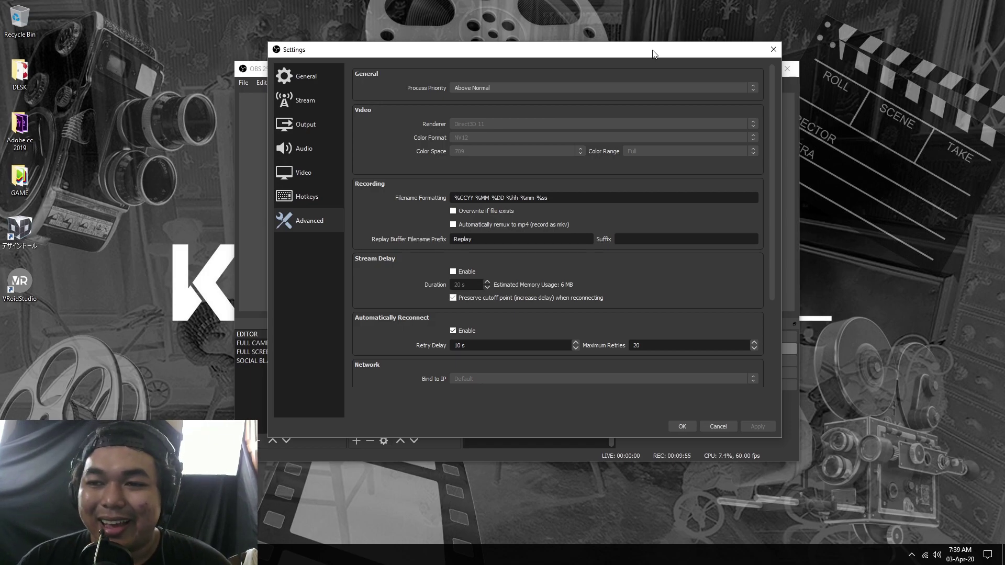
- Close the settings window and minimize the main window to reveal the desktop
{"action": "left_click_drag", "start_coordinate": [652, 52], "coordinate": [651, 51]}
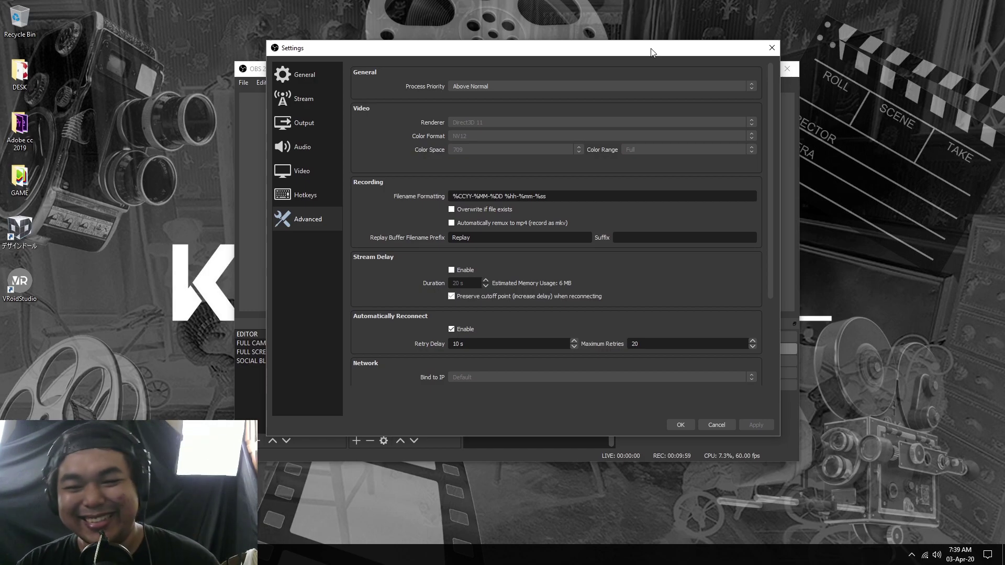
{"action": "left_click_drag", "start_coordinate": [652, 52], "coordinate": [649, 51]}
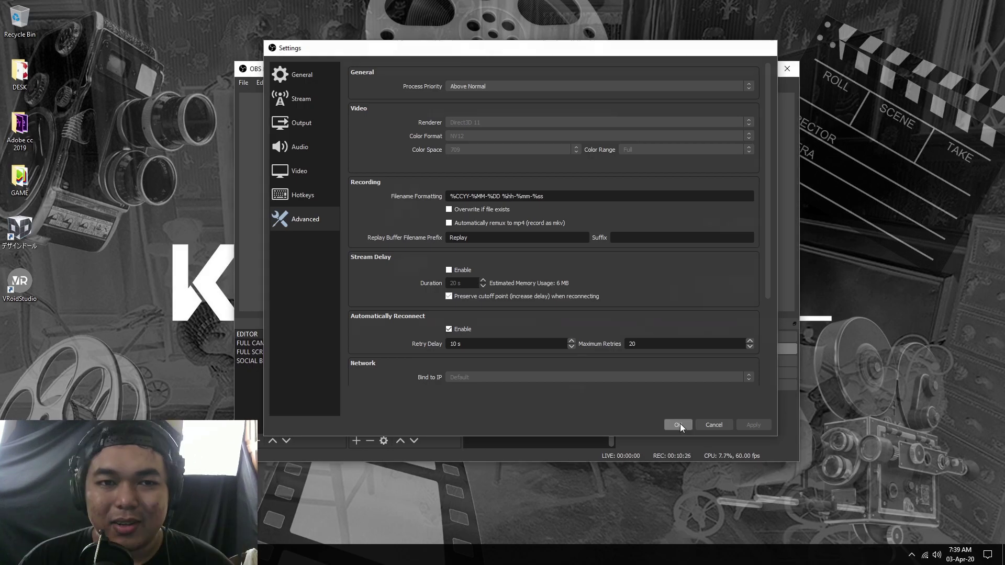
{"action": "left_click", "coordinate": [769, 48]}
{"action": "left_click", "coordinate": [738, 70]}
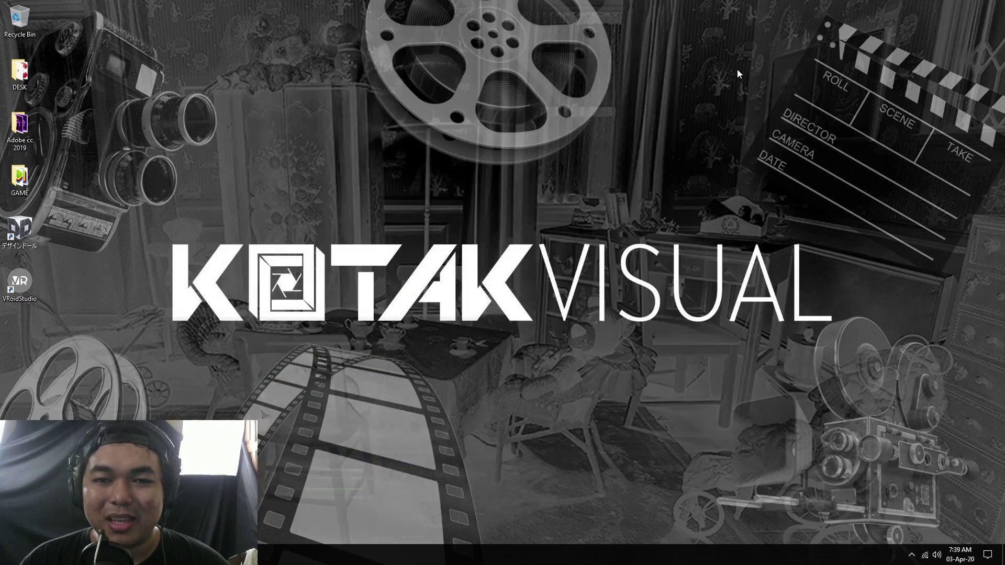